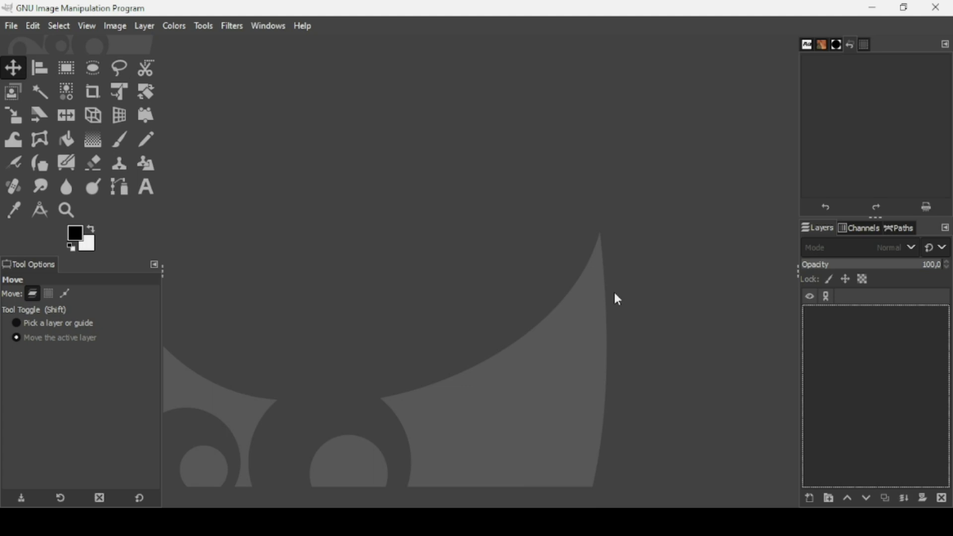
Create a new 1920 x 1080 px image with a white Background layer
{"action": "left_click", "coordinate": [15, 28]}
{"action": "left_click", "coordinate": [23, 46]}
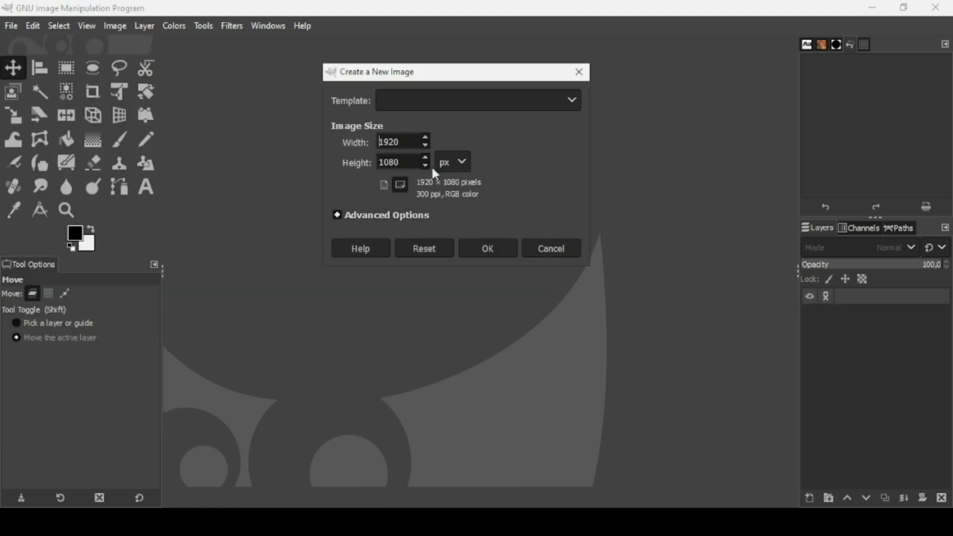
{"action": "left_click", "coordinate": [504, 248]}
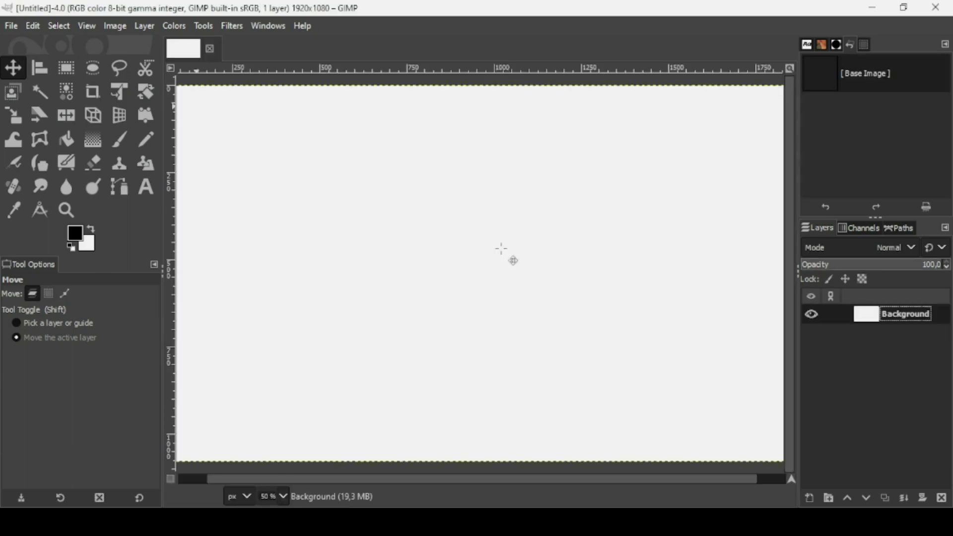
Zoom out, fill the Background with purple 6e0166, and restore default black/white colours
{"action": "key", "text": "minus"}
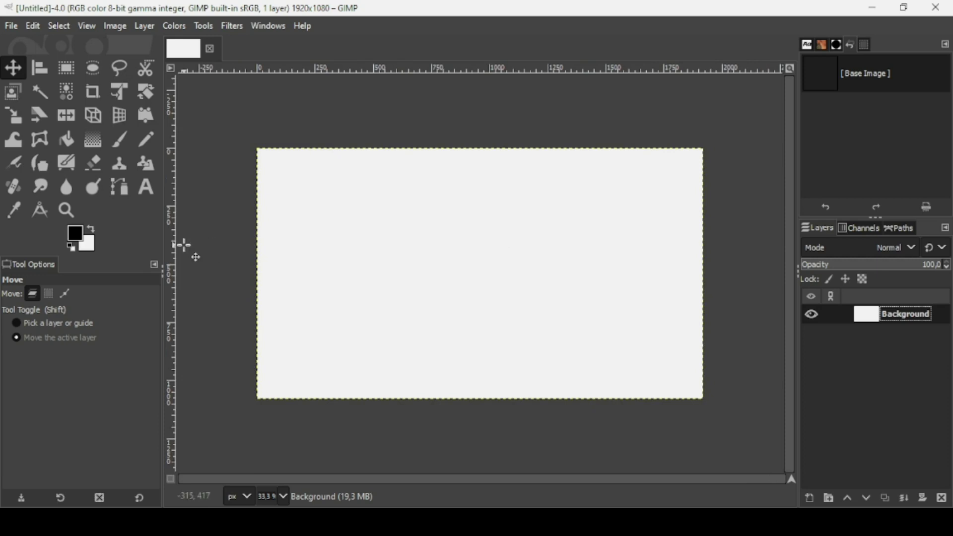
{"action": "left_click", "coordinate": [78, 236]}
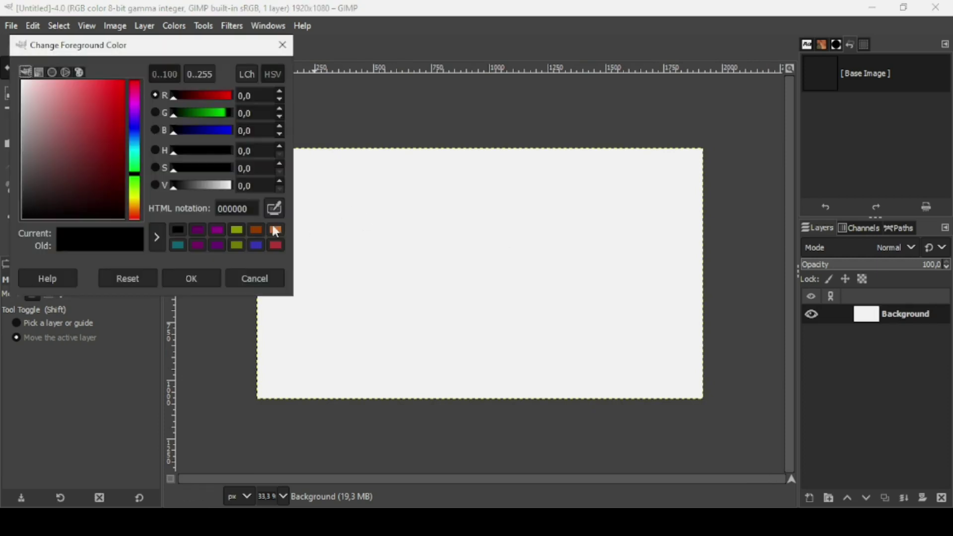
{"action": "left_click", "coordinate": [199, 228]}
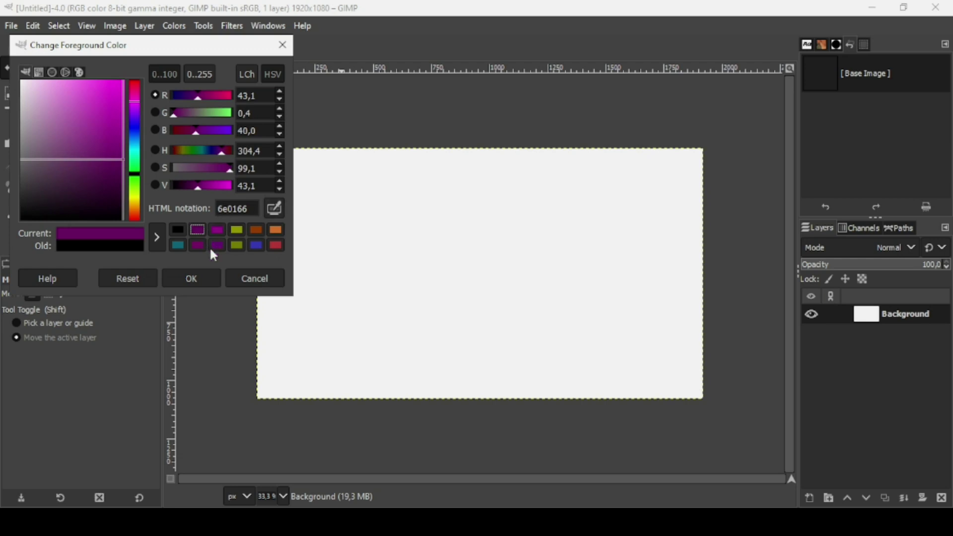
{"action": "left_click", "coordinate": [197, 277]}
{"action": "left_click_drag", "start_coordinate": [79, 236], "coordinate": [543, 361]}
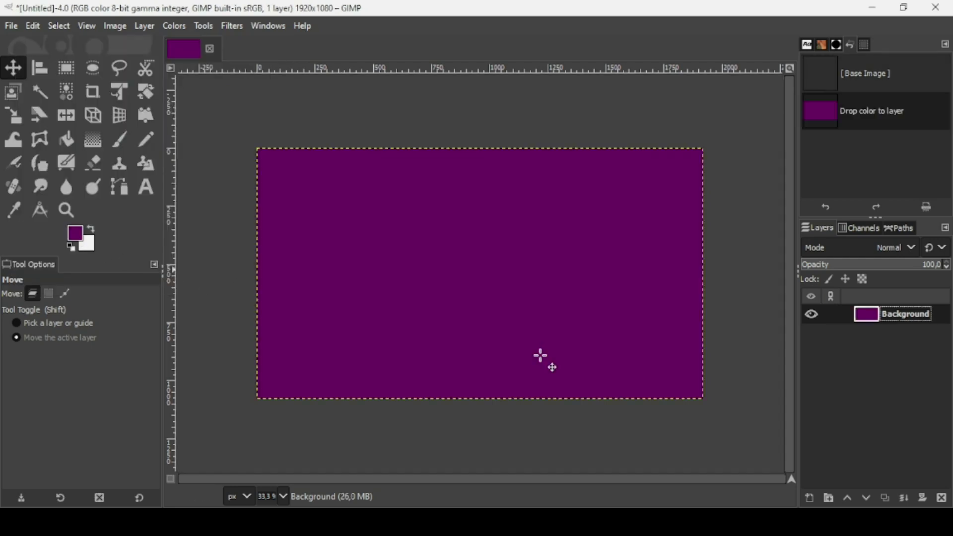
{"action": "left_click", "coordinate": [70, 245]}
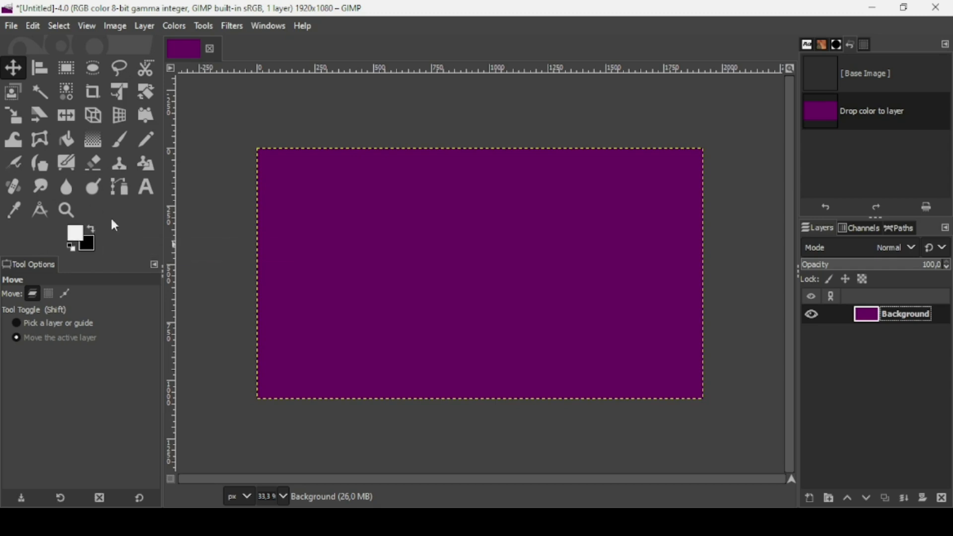
Type the white word 'TEXT' in Lemon at 500 px on the canvas, fixing a typo
{"action": "left_click", "coordinate": [149, 187]}
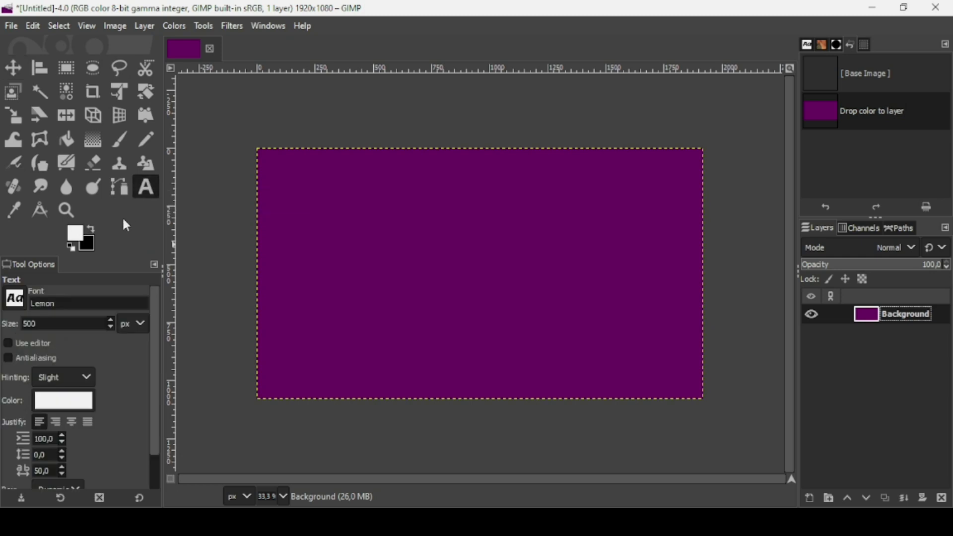
{"action": "left_click", "coordinate": [287, 205]}
{"action": "type", "text": "L"}
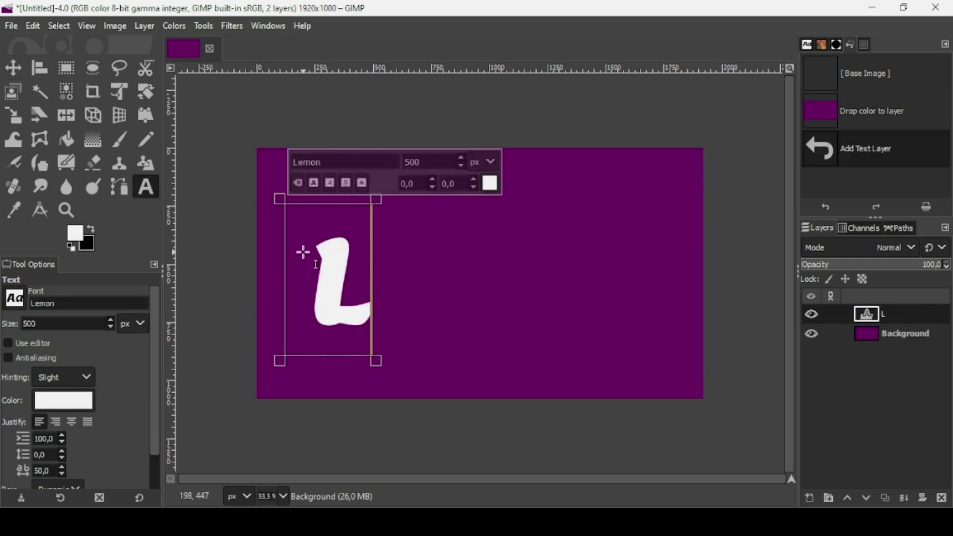
{"action": "type", "text": "E"}
{"action": "key", "text": "BackSpace"}
{"action": "key", "text": "BackSpace"}
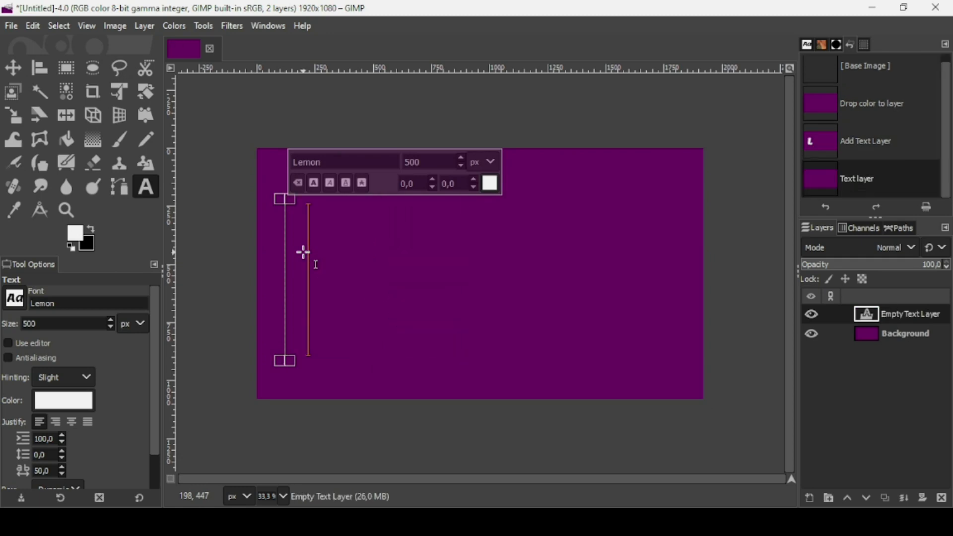
{"action": "type", "text": "TEXT"}
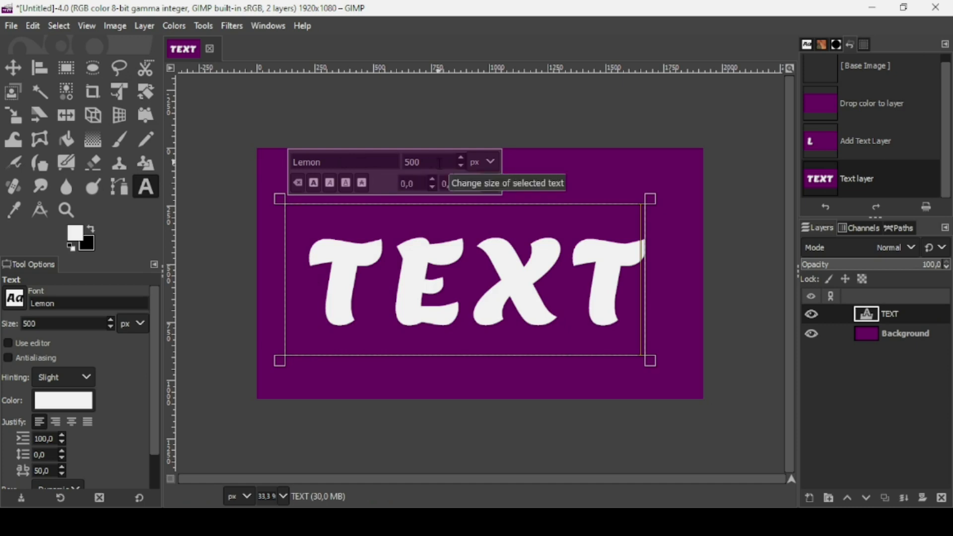
{"action": "left_click", "coordinate": [39, 68]}
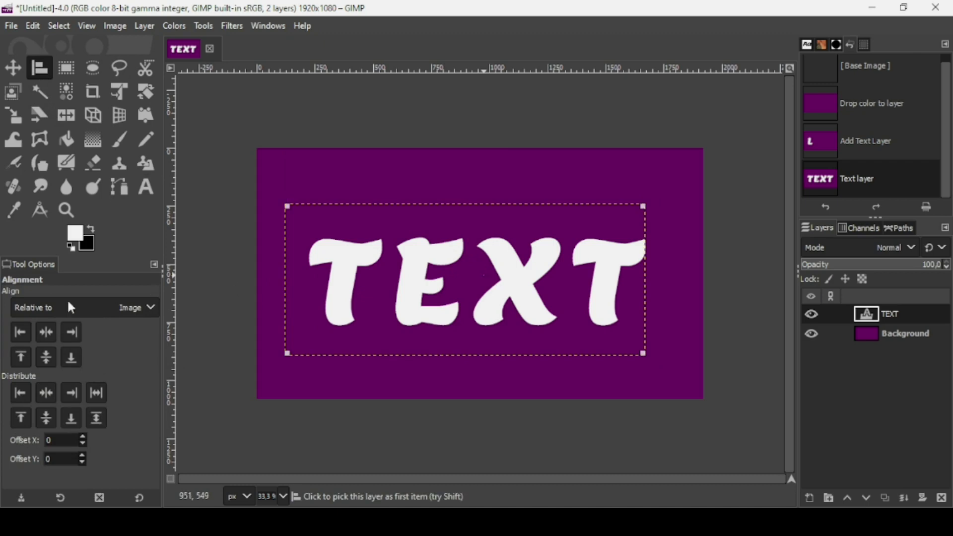
Align the TEXT layer to the image's horizontal centre and vertical middle
{"action": "left_click", "coordinate": [40, 333]}
{"action": "left_click", "coordinate": [46, 357]}
{"action": "left_click", "coordinate": [876, 316]}
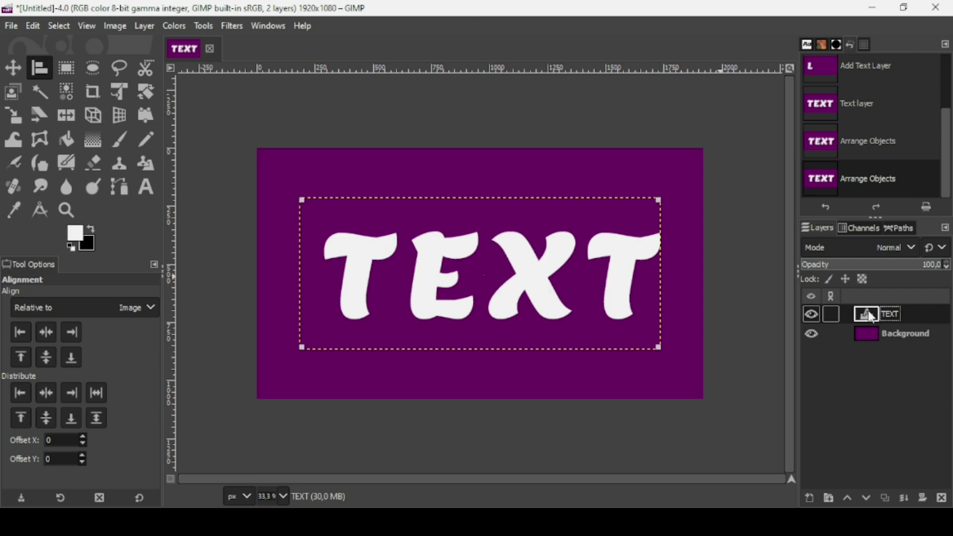
Use Alpha to Selection on the TEXT layer to select the letter shapes
{"action": "right_click", "coordinate": [868, 317]}
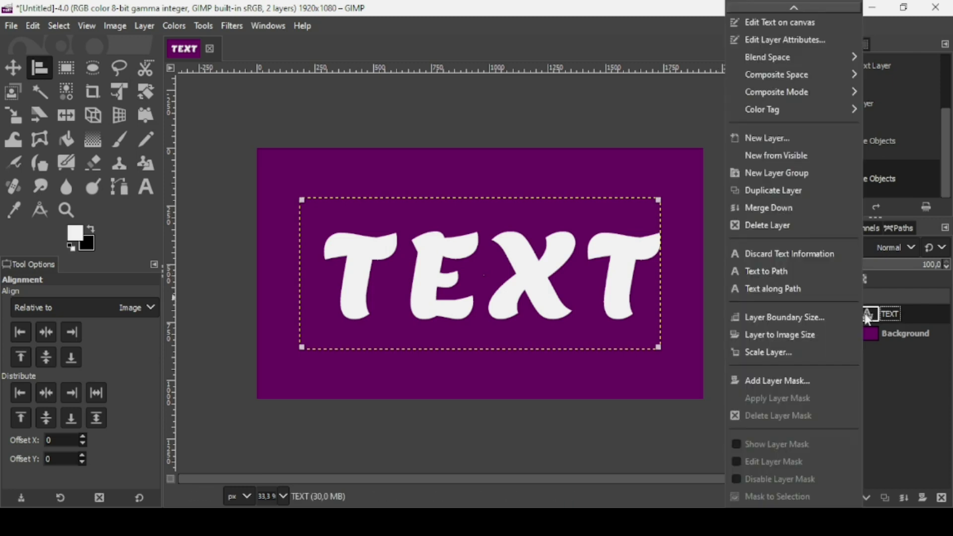
{"action": "scroll", "coordinate": [843, 418], "scroll_direction": "down", "scroll_amount": 5}
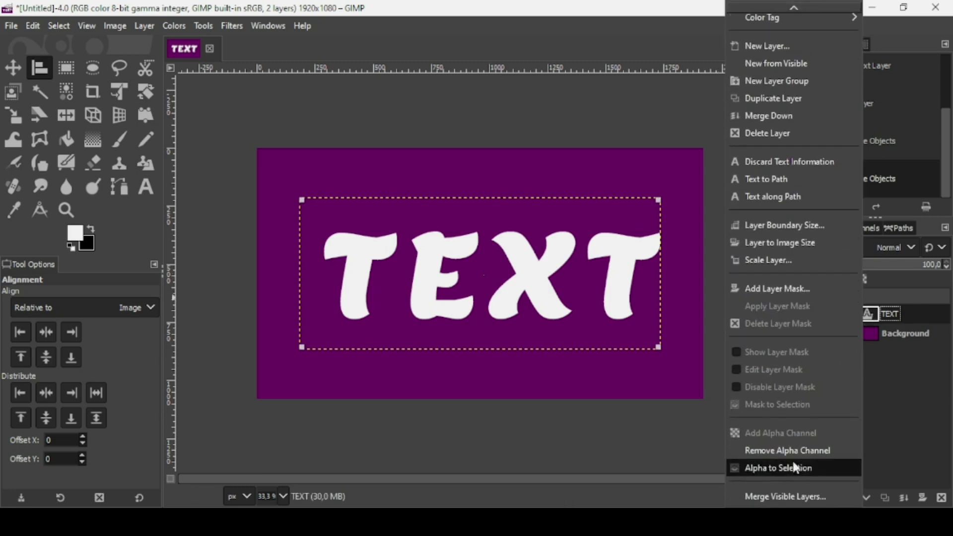
{"action": "left_click", "coordinate": [796, 467]}
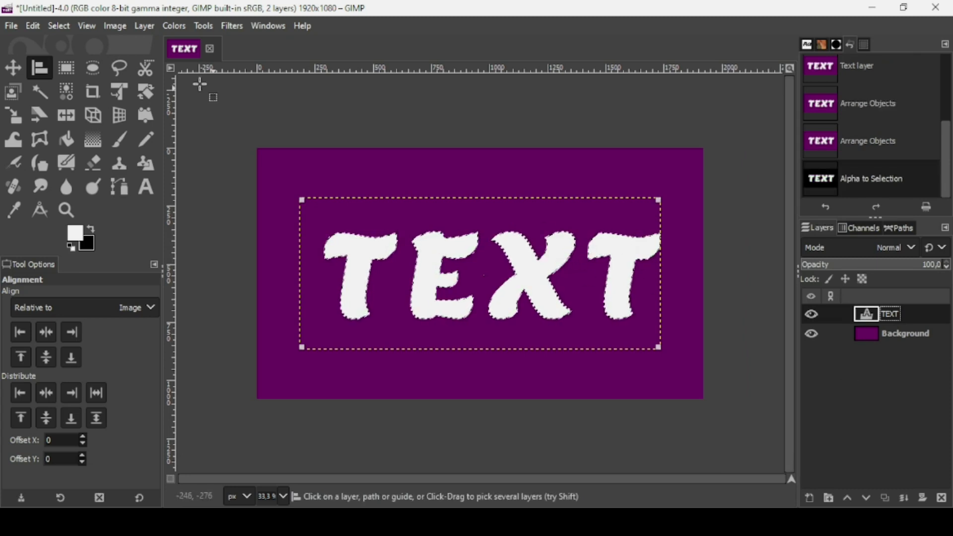
Grow the letter selection by 20 px
{"action": "left_click", "coordinate": [59, 24]}
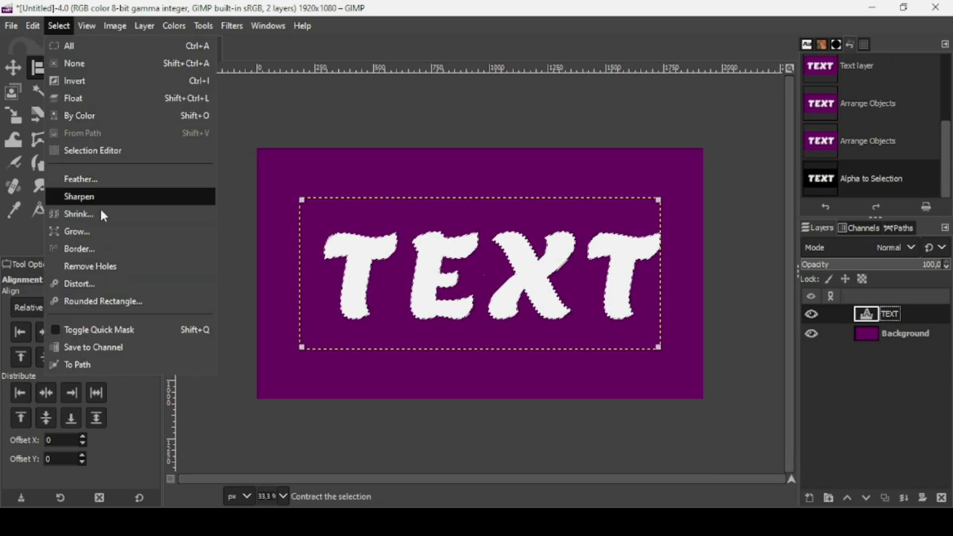
{"action": "left_click", "coordinate": [95, 233]}
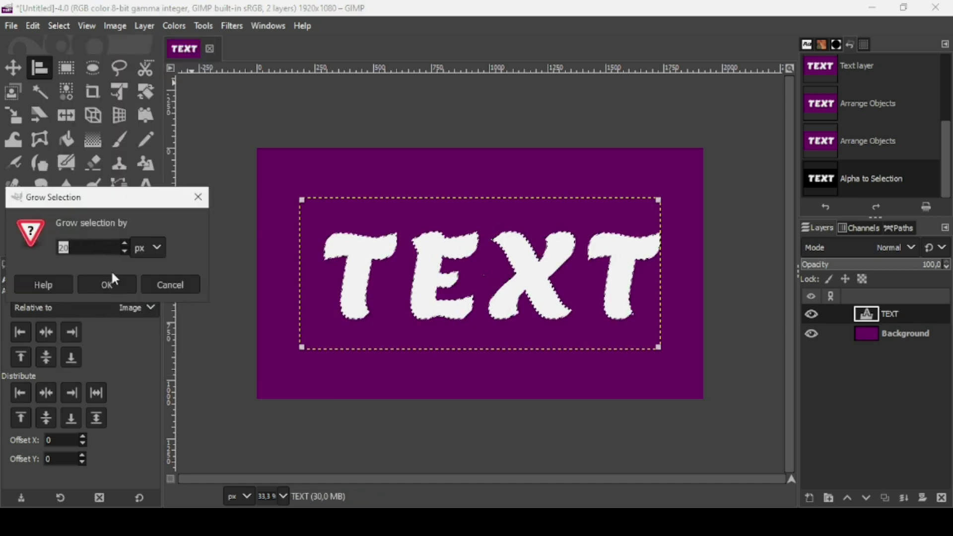
{"action": "left_click", "coordinate": [113, 285]}
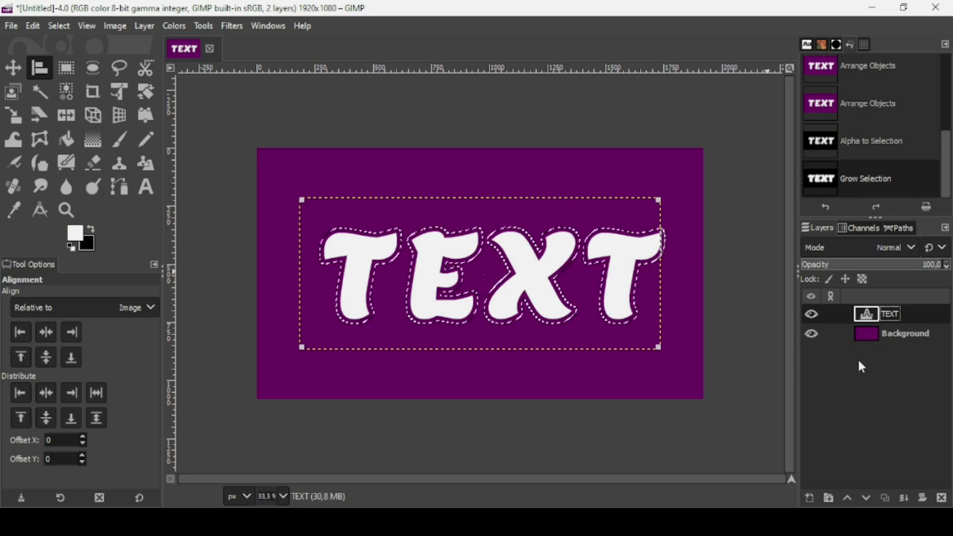
{"action": "left_click", "coordinate": [810, 499]}
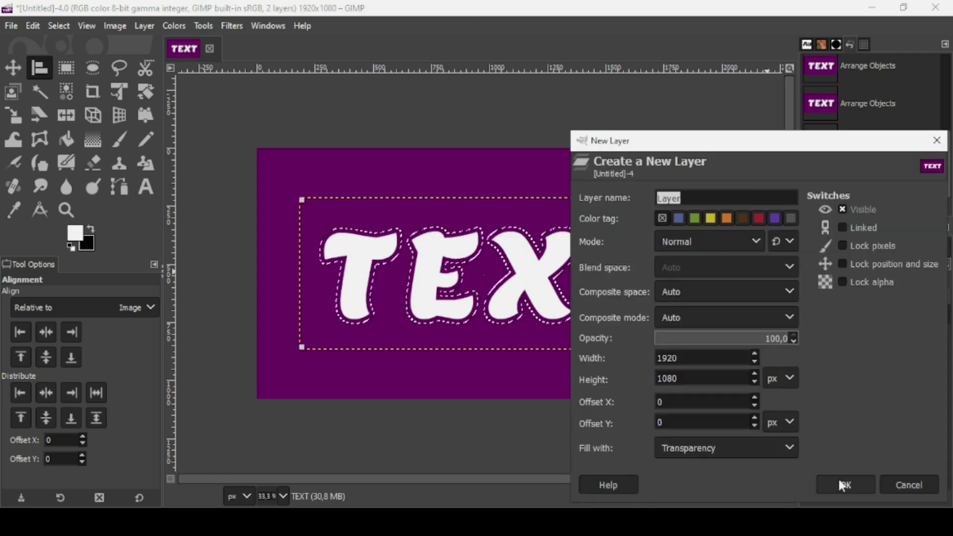
Add a transparent layer below TEXT and fill the grown selection with black
{"action": "left_click", "coordinate": [842, 486]}
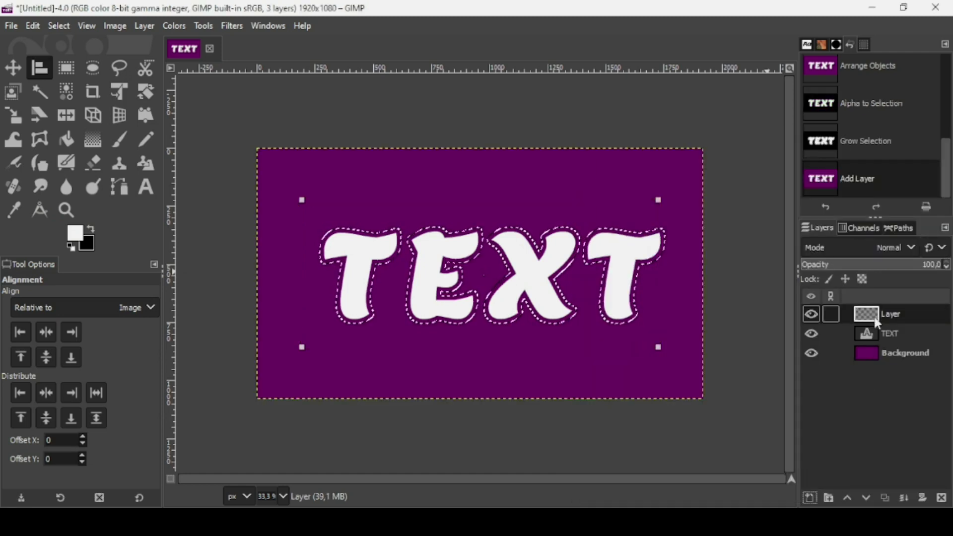
{"action": "left_click", "coordinate": [867, 496]}
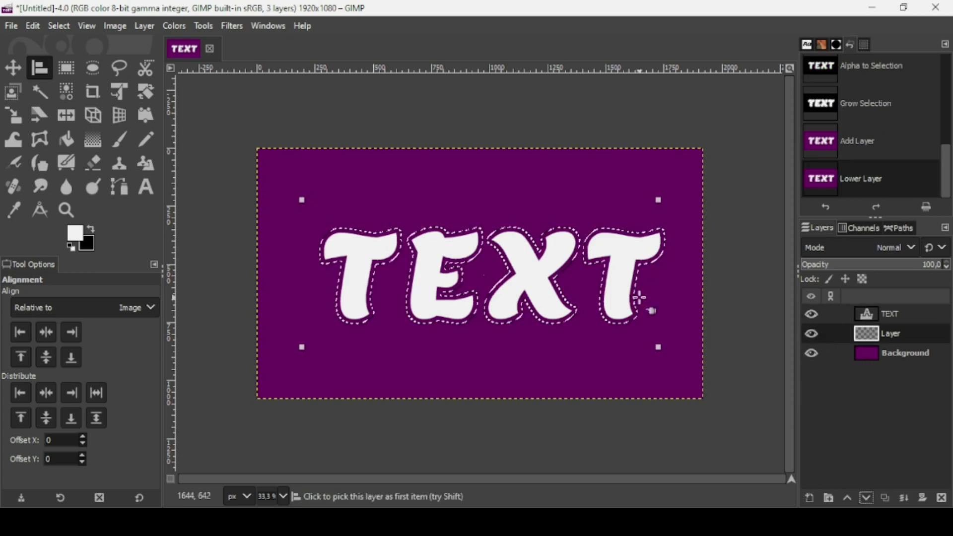
{"action": "left_click_drag", "start_coordinate": [87, 241], "coordinate": [496, 253]}
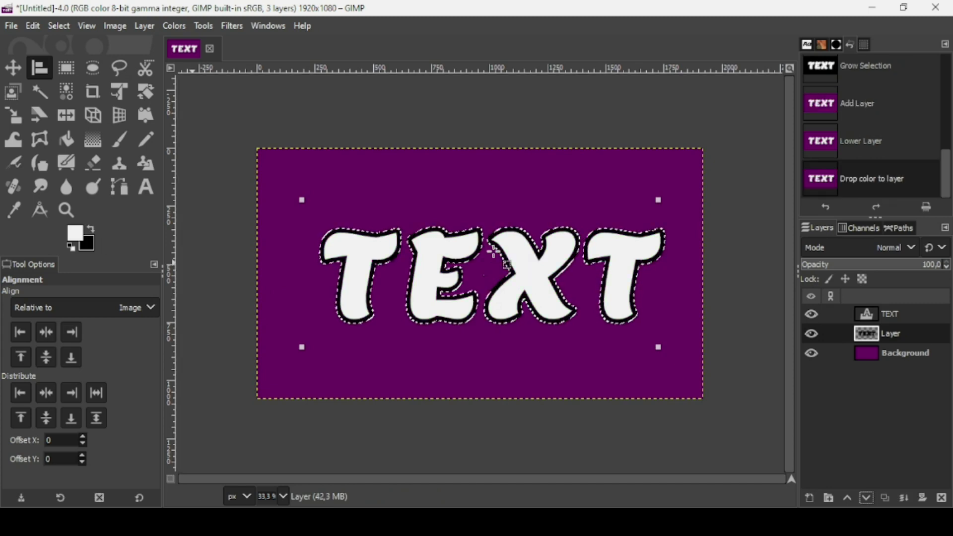
Select None, then delete the black outline layer
{"action": "left_click", "coordinate": [63, 28]}
{"action": "left_click", "coordinate": [75, 61]}
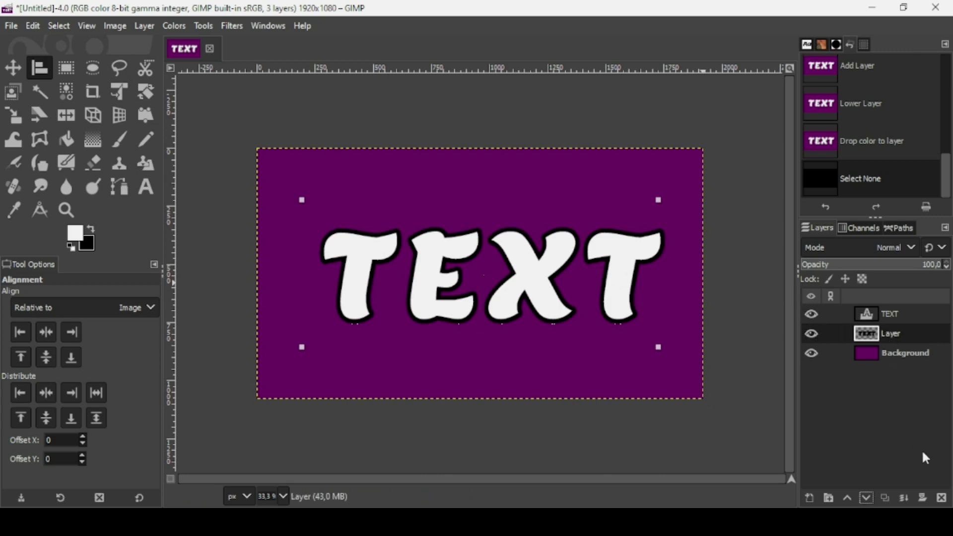
{"action": "left_click", "coordinate": [942, 498]}
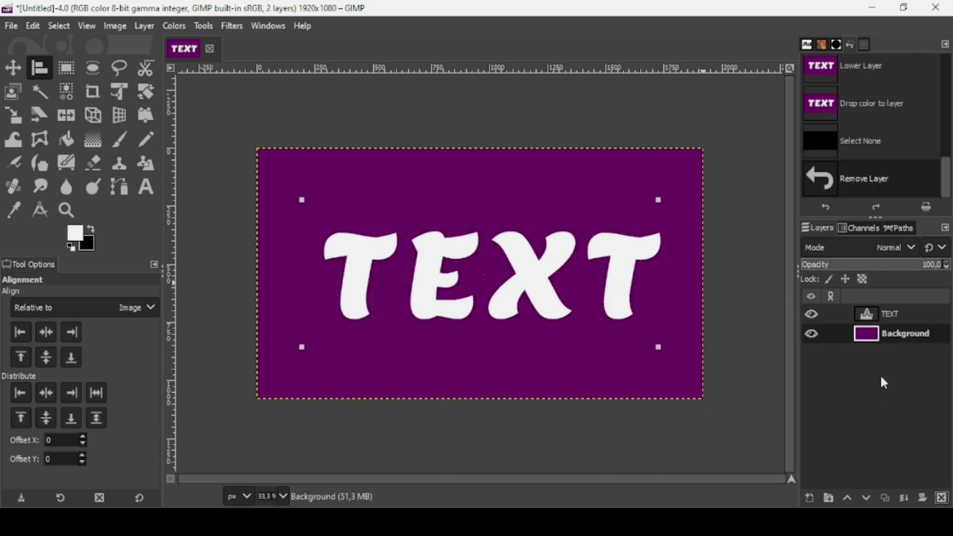
Select the TEXT letter shapes with Alpha to Selection
{"action": "left_click", "coordinate": [872, 315]}
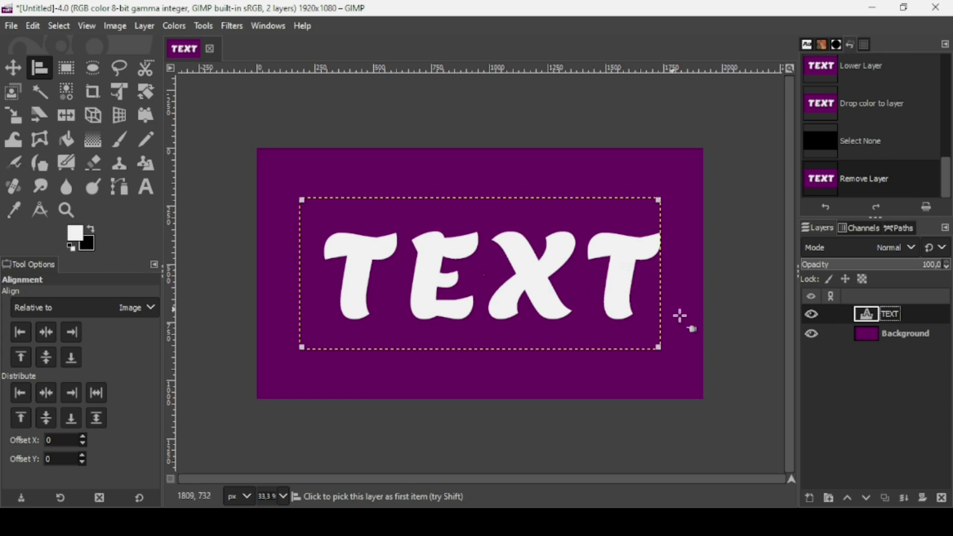
{"action": "right_click", "coordinate": [869, 316]}
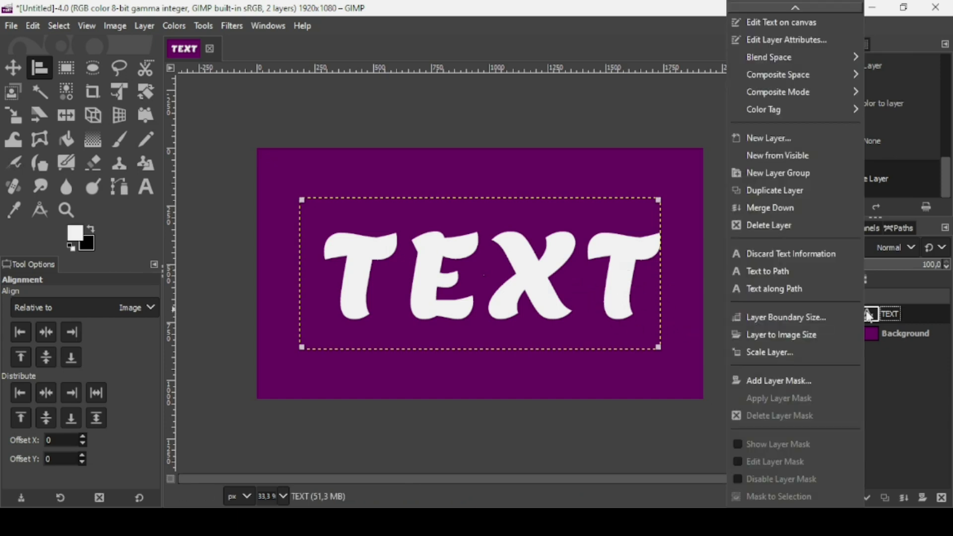
{"action": "scroll", "coordinate": [815, 496], "scroll_direction": "down", "scroll_amount": 2}
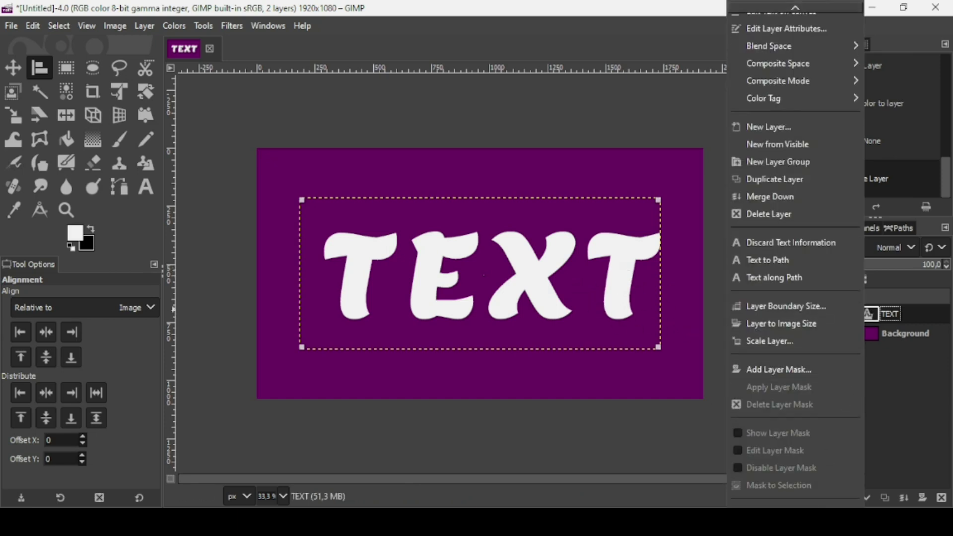
{"action": "left_click", "coordinate": [787, 499]}
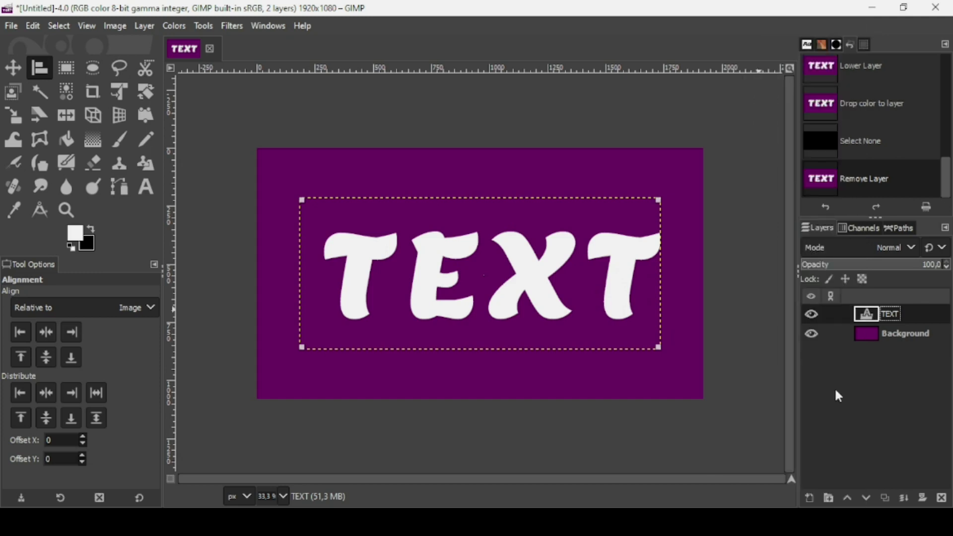
Convert the selection into a 20 px border with the Smooth style
{"action": "left_click", "coordinate": [59, 31]}
{"action": "left_click", "coordinate": [68, 251]}
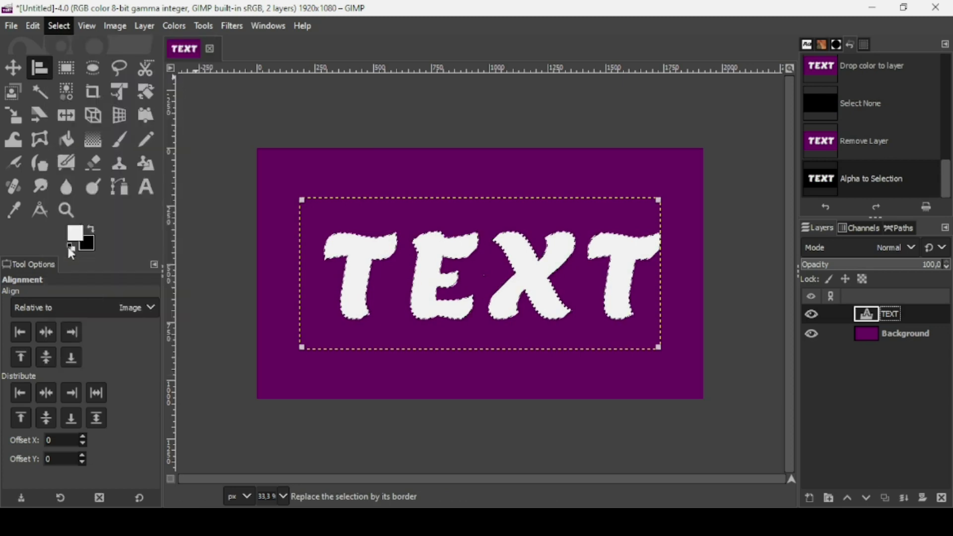
{"action": "type", "text": "20"}
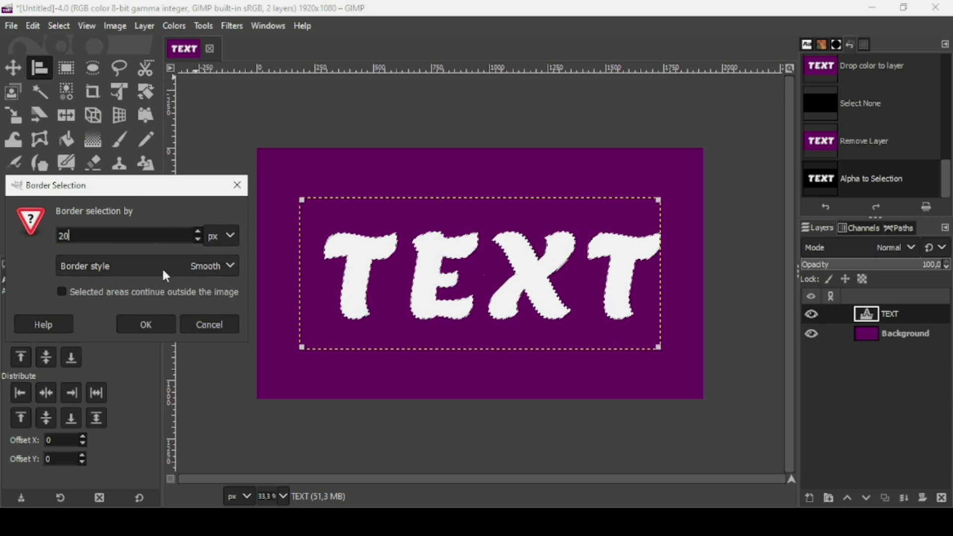
{"action": "left_click", "coordinate": [176, 269]}
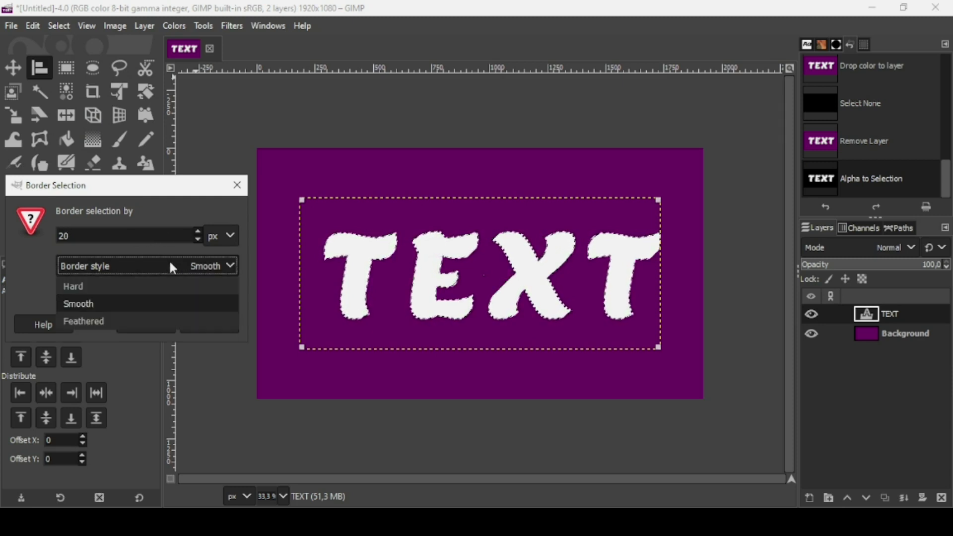
{"action": "left_click", "coordinate": [172, 269]}
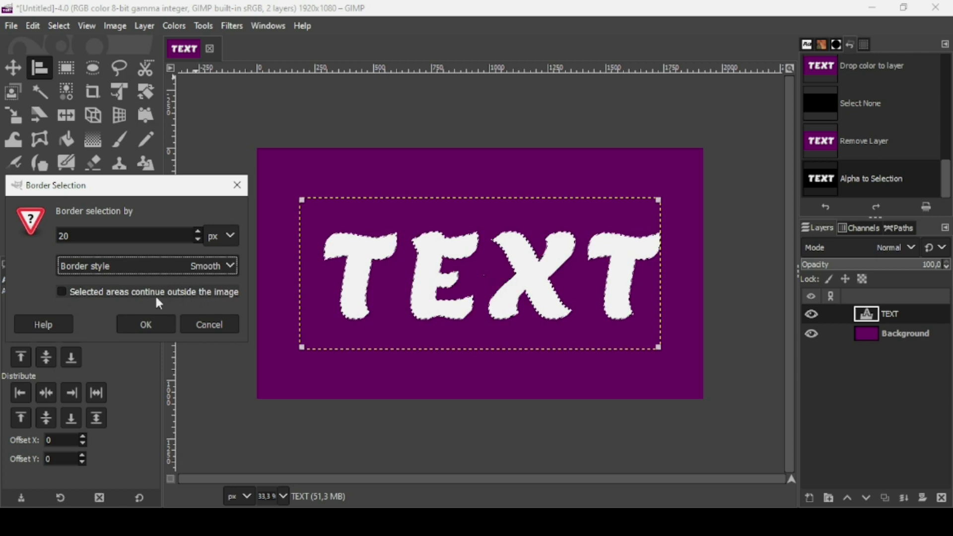
{"action": "left_click", "coordinate": [159, 320]}
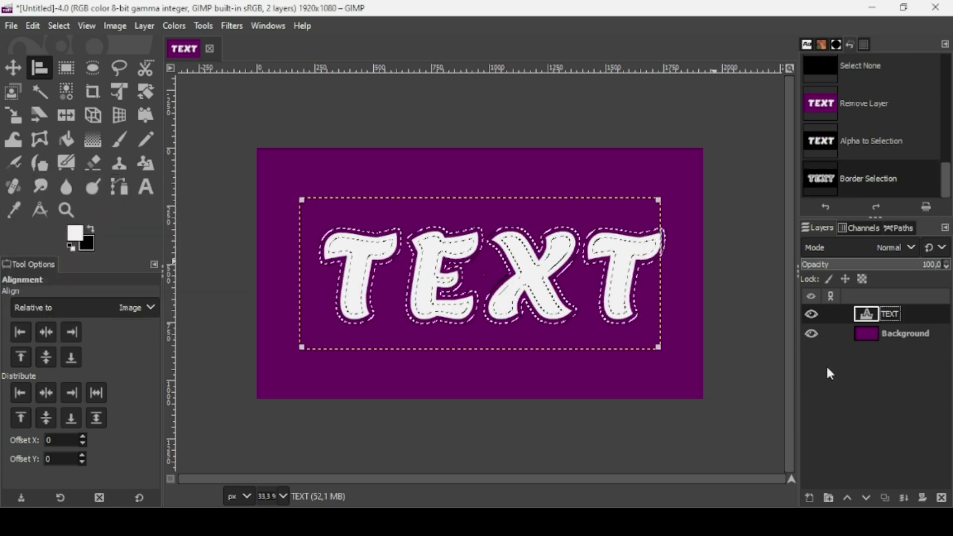
Add a transparent layer beneath TEXT and fill the 20 px border selection with black
{"action": "left_click", "coordinate": [811, 498]}
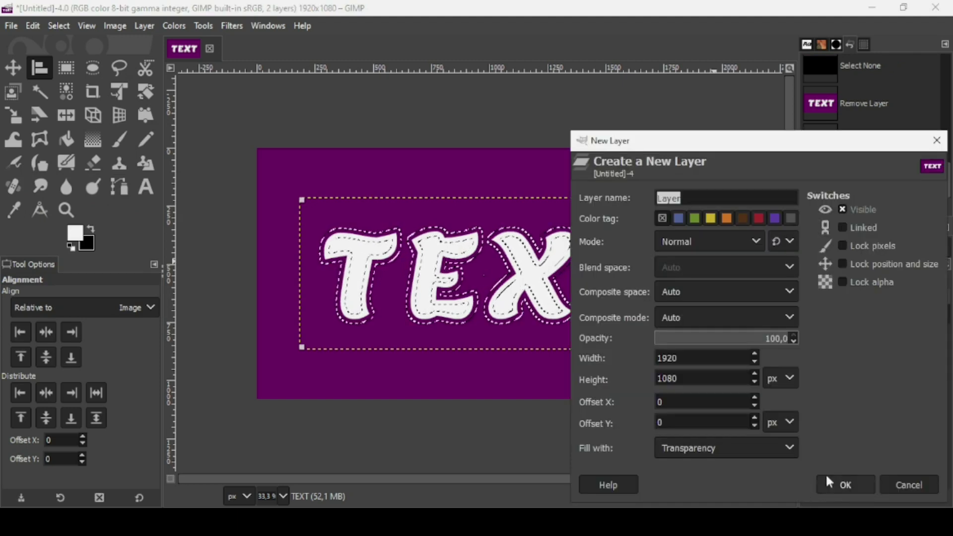
{"action": "left_click", "coordinate": [834, 484]}
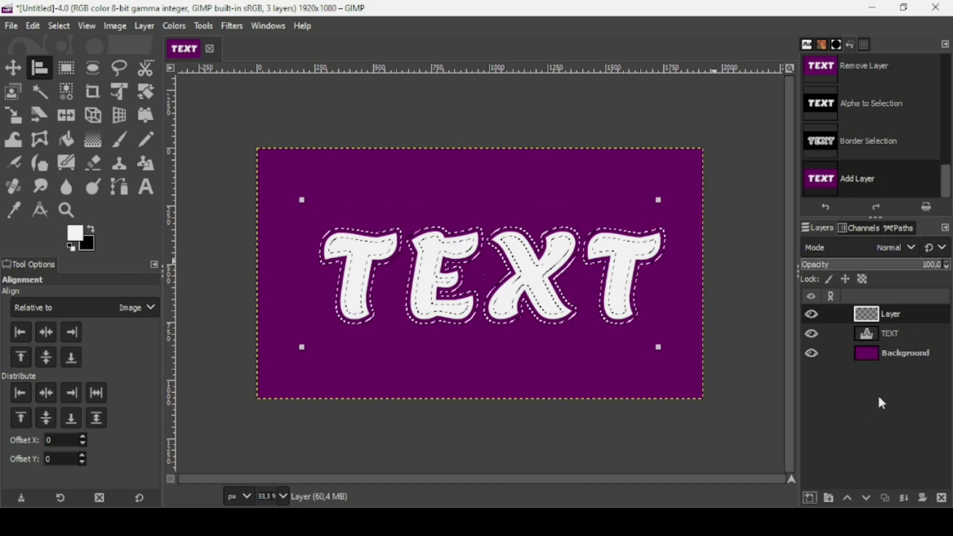
{"action": "left_click", "coordinate": [866, 499]}
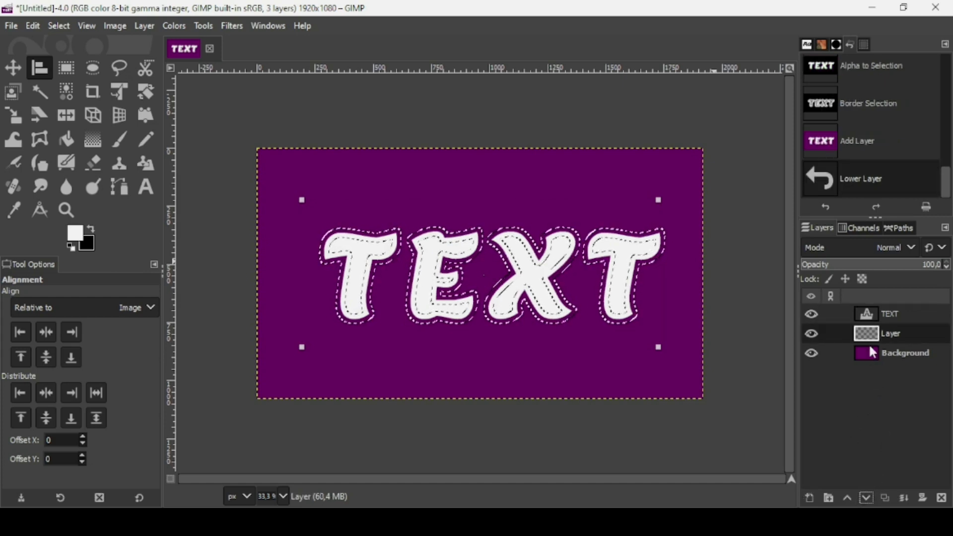
{"action": "left_click_drag", "start_coordinate": [88, 243], "coordinate": [453, 261]}
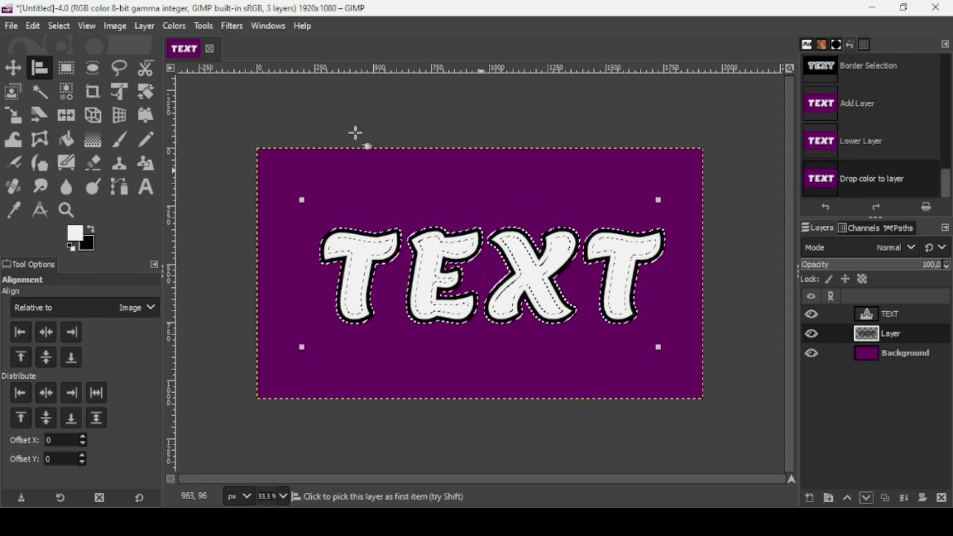
Select None, then toggle TEXT and outline layer visibility to check the black outline
{"action": "left_click", "coordinate": [53, 24]}
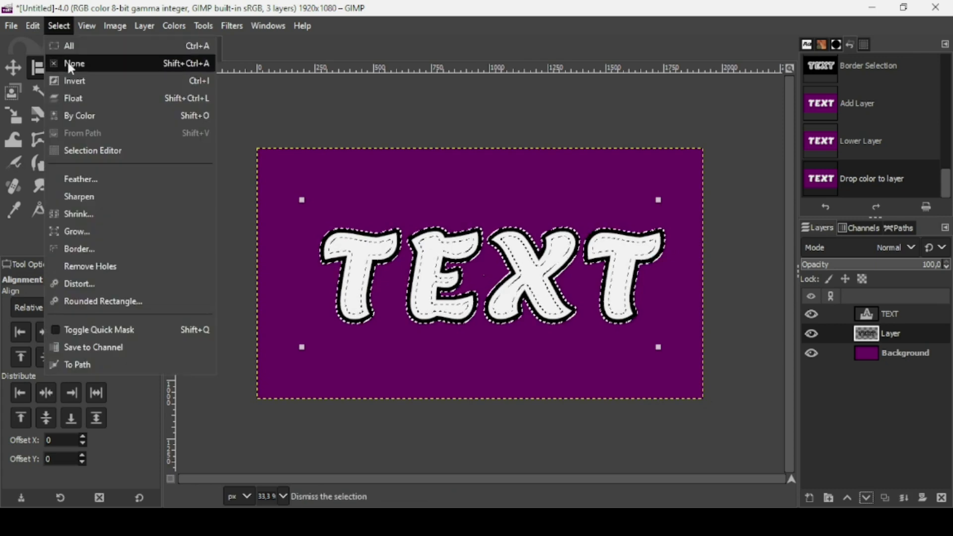
{"action": "left_click", "coordinate": [68, 62]}
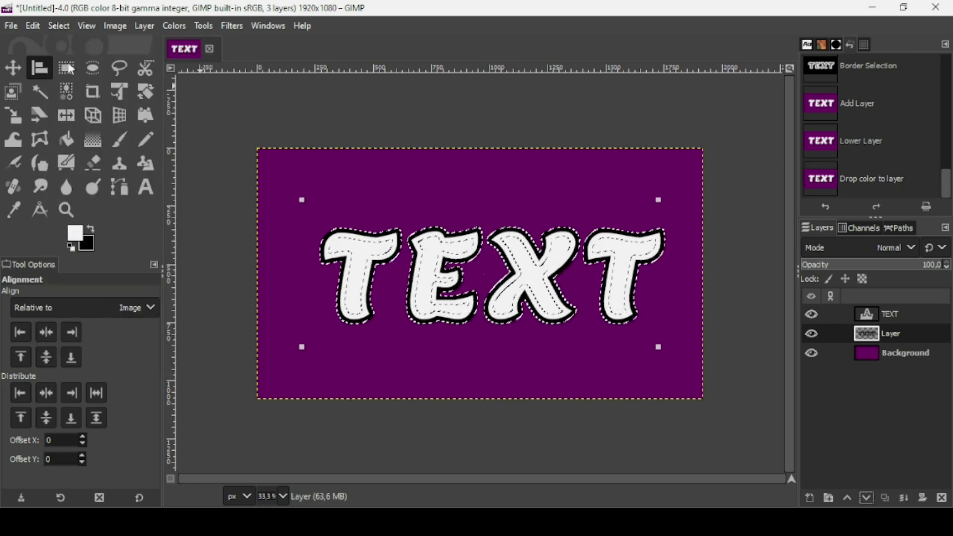
{"action": "left_click", "coordinate": [811, 313]}
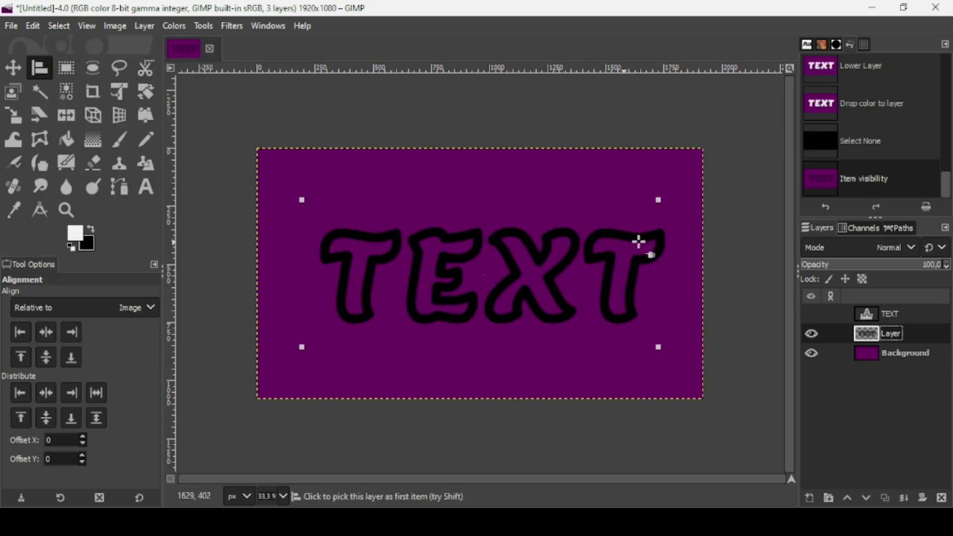
{"action": "left_click", "coordinate": [814, 313]}
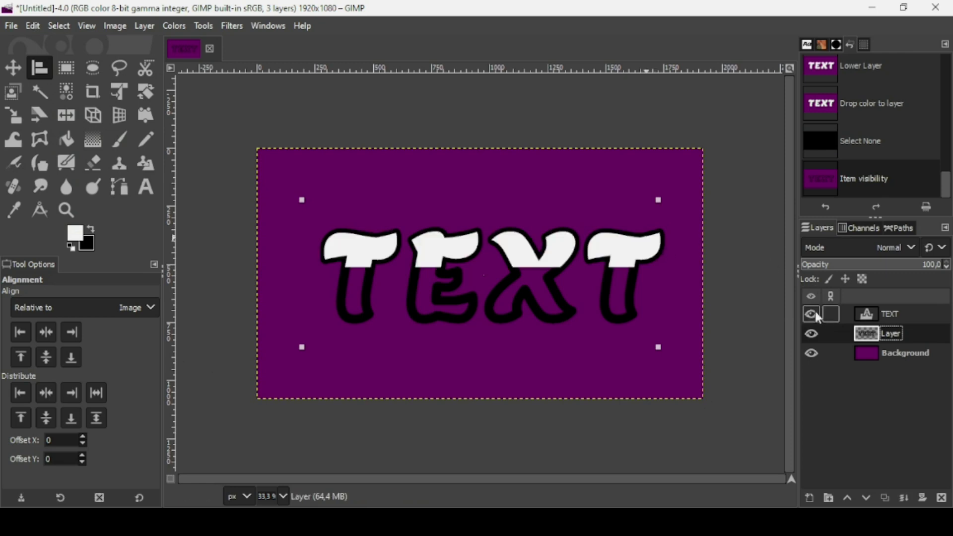
{"action": "left_click", "coordinate": [810, 335]}
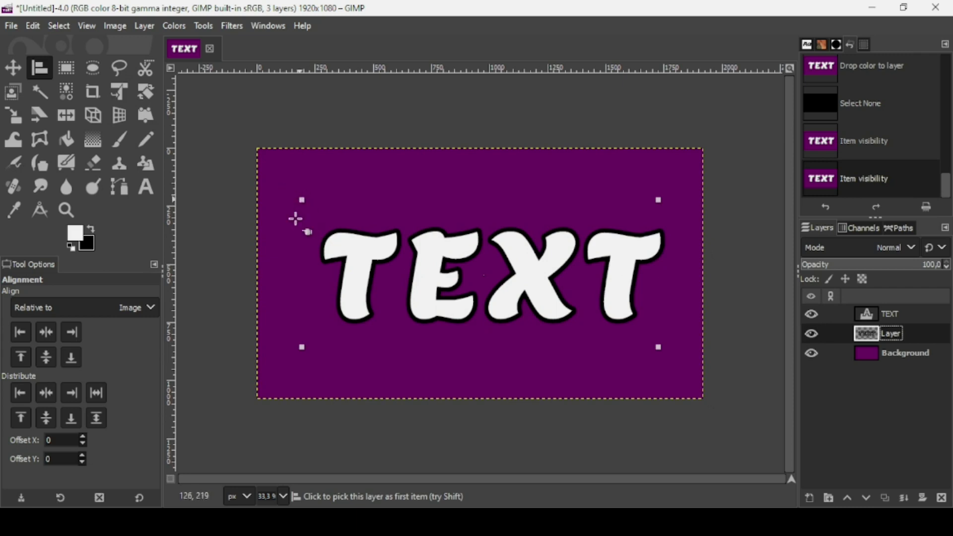
{"action": "left_click", "coordinate": [4, 68]}
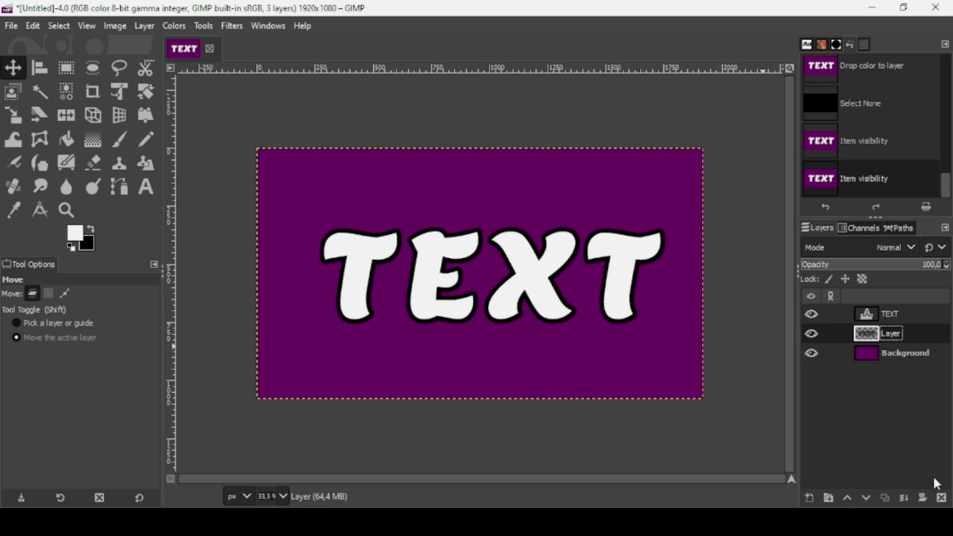
Delete the outline layer and reselect the TEXT letter shapes via Alpha to Selection
{"action": "left_click", "coordinate": [942, 498]}
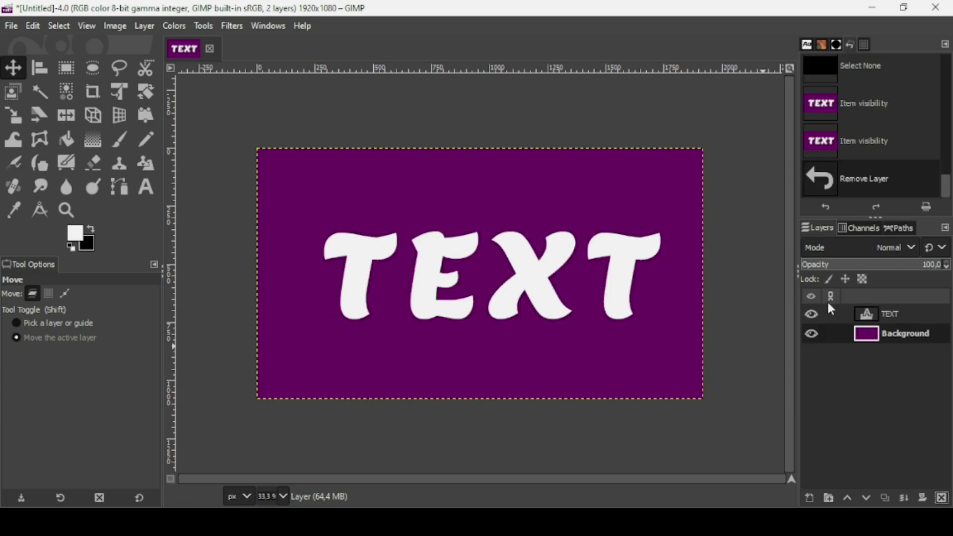
{"action": "left_click", "coordinate": [871, 314]}
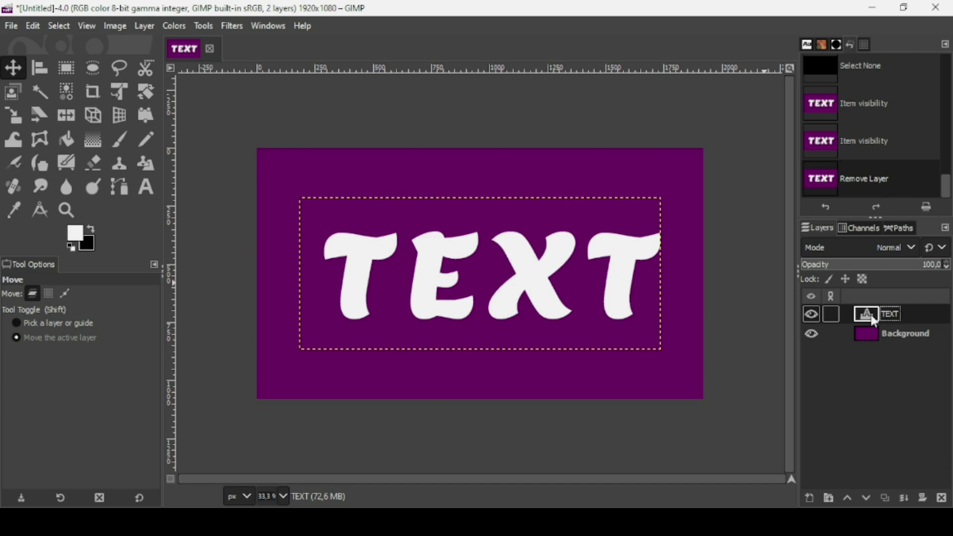
{"action": "right_click", "coordinate": [874, 321]}
{"action": "scroll", "coordinate": [808, 463], "scroll_direction": "down", "scroll_amount": 3}
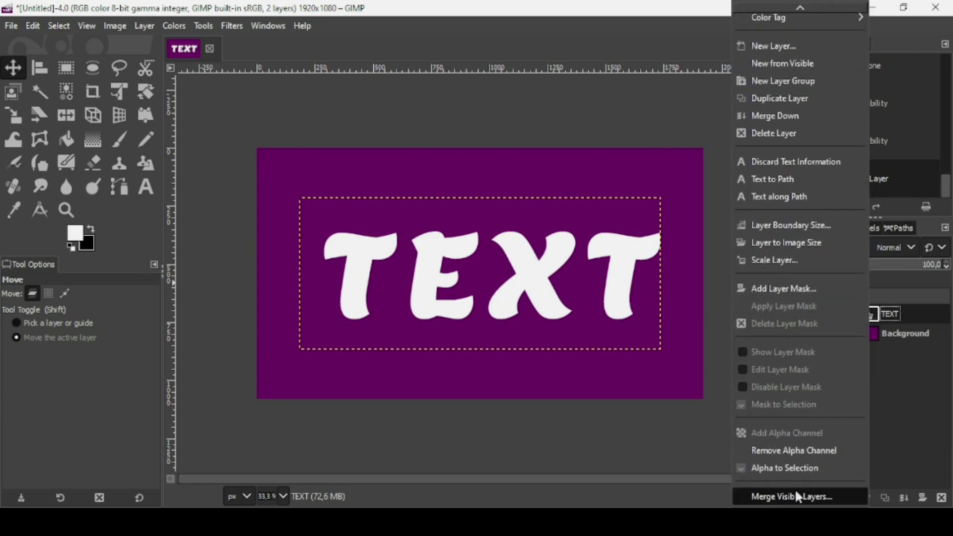
{"action": "left_click", "coordinate": [798, 475]}
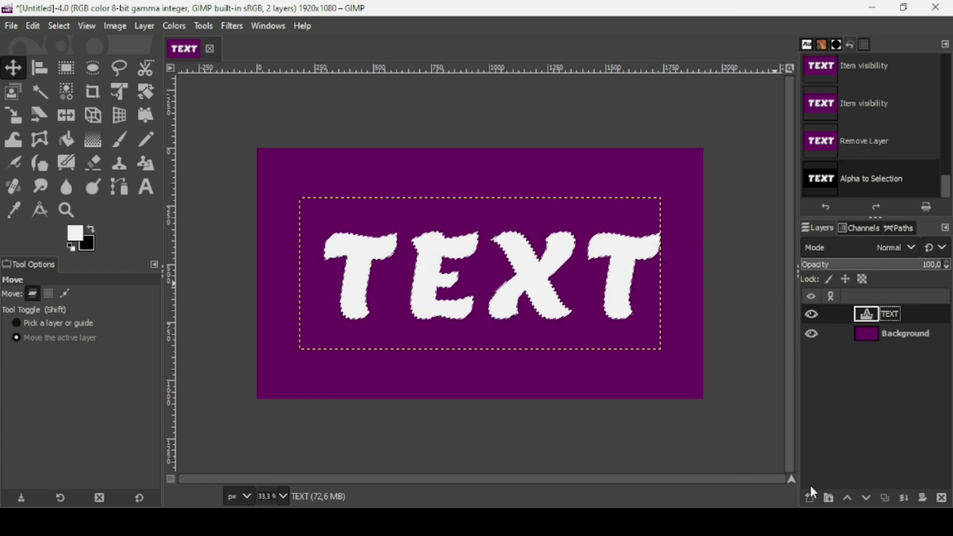
Add a new transparent layer, move it beneath TEXT, and make it active
{"action": "left_click", "coordinate": [811, 499]}
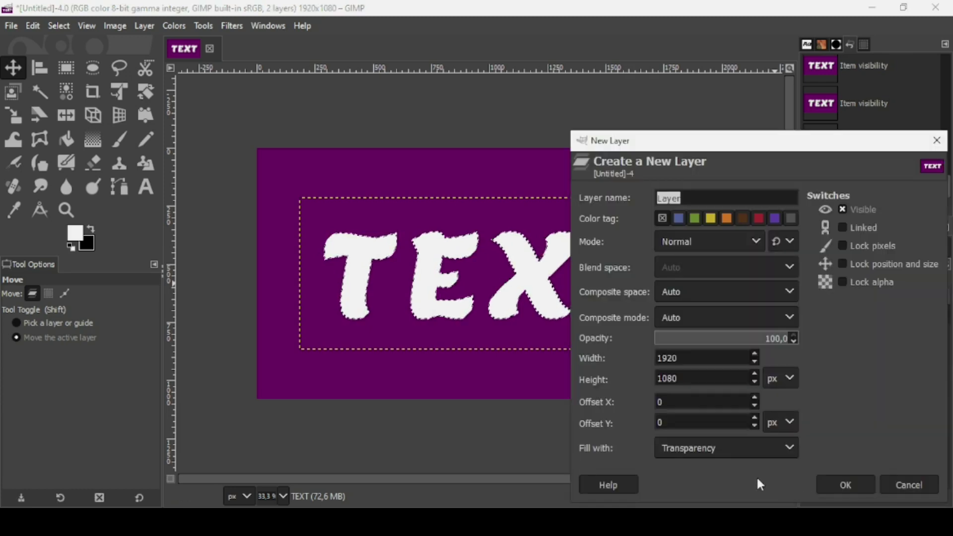
{"action": "left_click", "coordinate": [848, 484]}
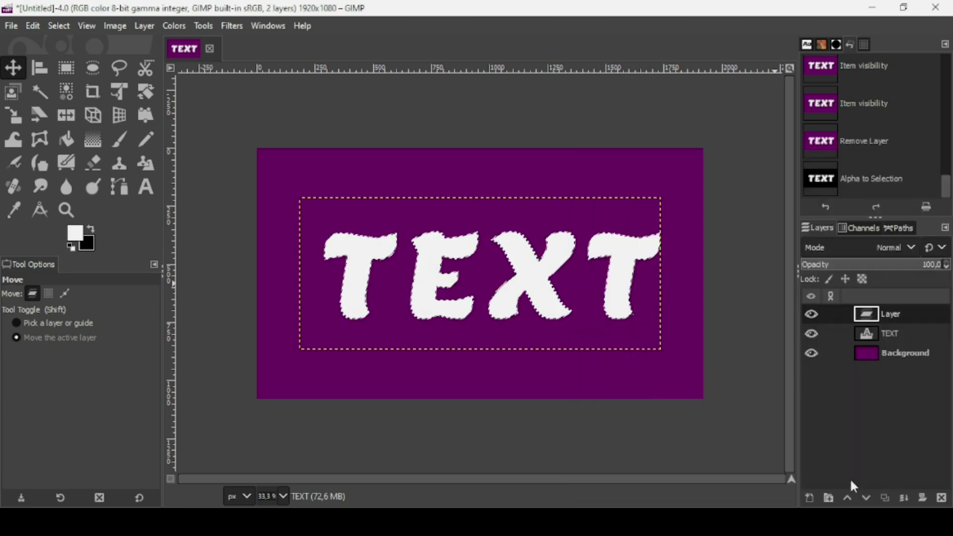
{"action": "left_click_drag", "start_coordinate": [881, 313], "coordinate": [881, 347]}
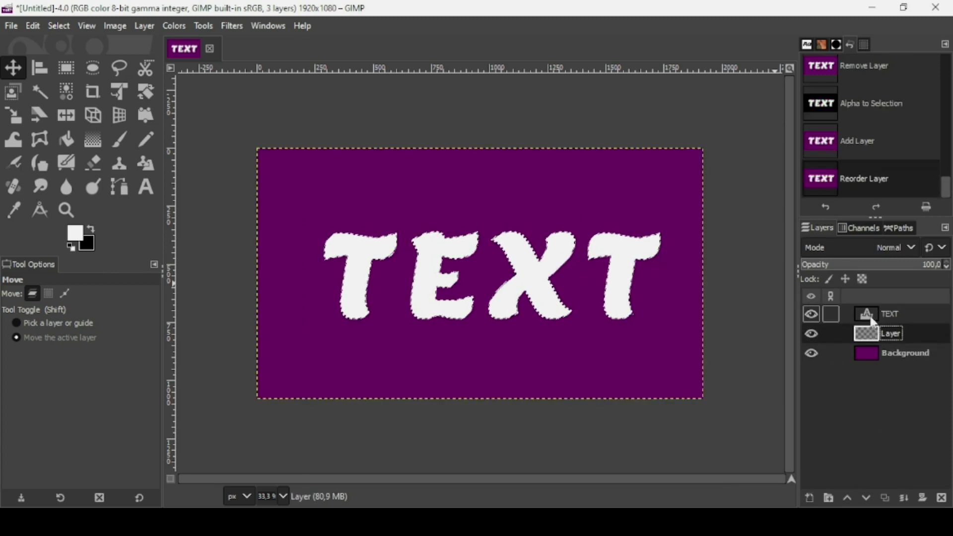
{"action": "left_click", "coordinate": [869, 333]}
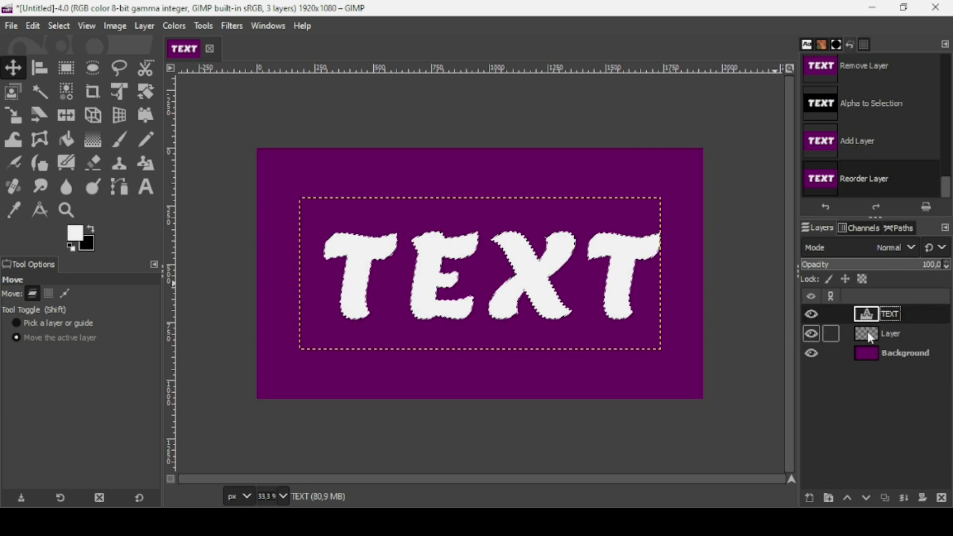
In Stroke Selection, choose a solid colour stroke, 20 px wide, with black as the colour
{"action": "left_click", "coordinate": [36, 28]}
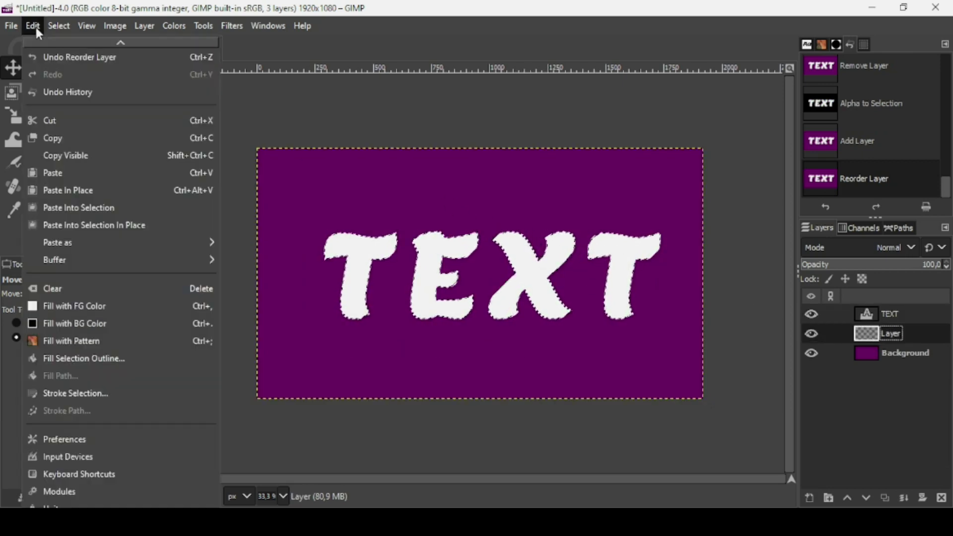
{"action": "left_click", "coordinate": [69, 394]}
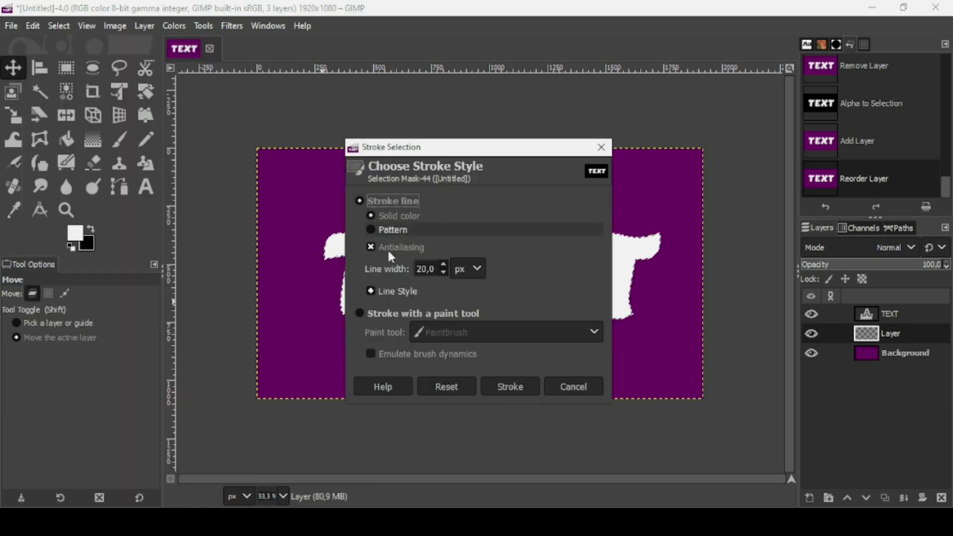
{"action": "left_click", "coordinate": [392, 316]}
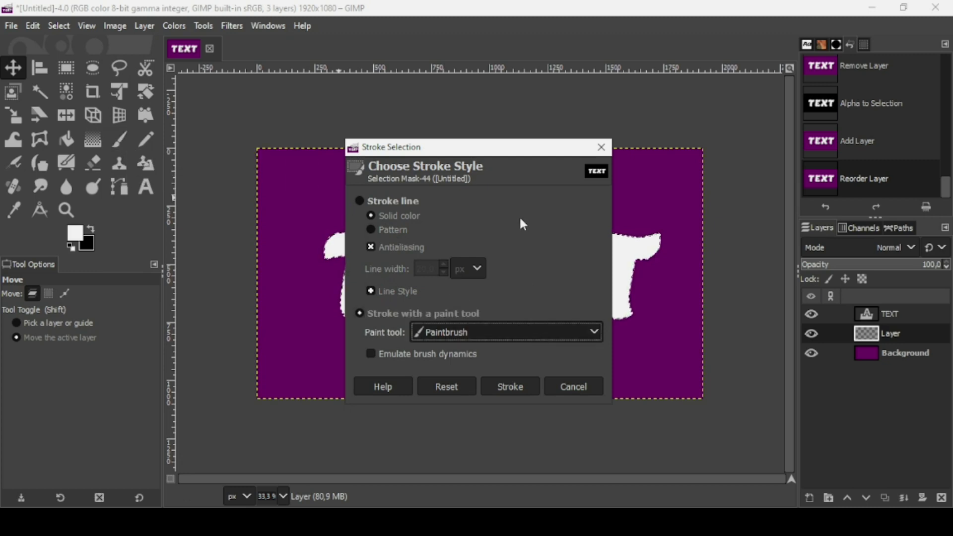
{"action": "left_click", "coordinate": [527, 331]}
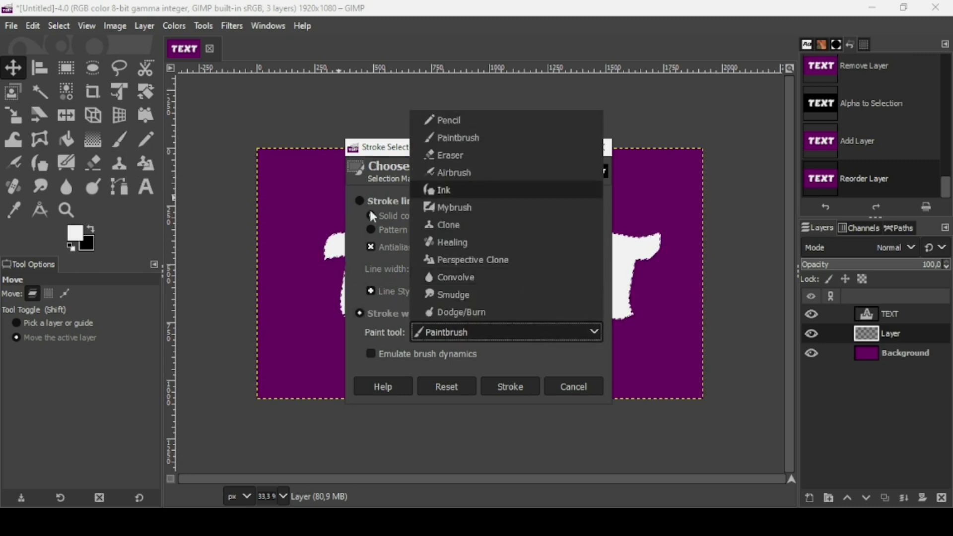
{"action": "left_click", "coordinate": [359, 196]}
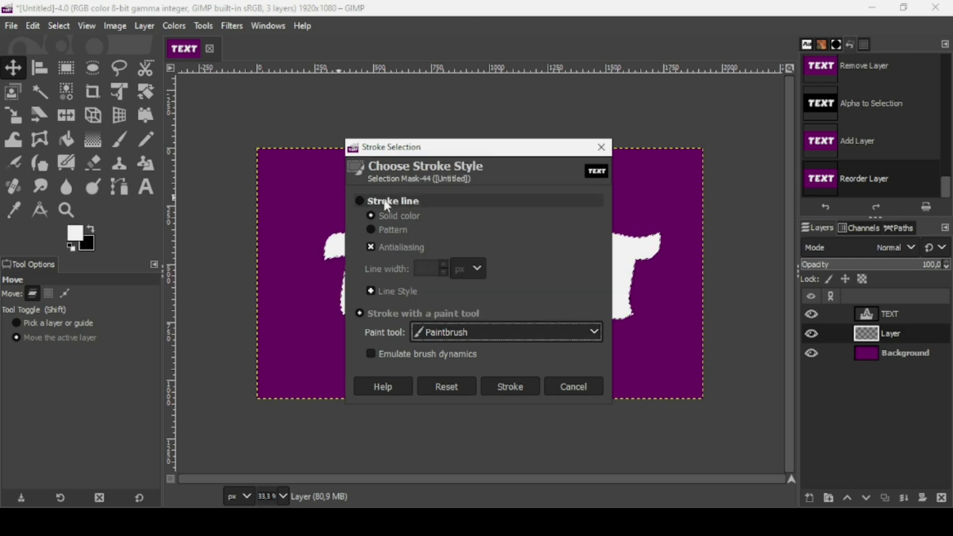
{"action": "left_click", "coordinate": [360, 200]}
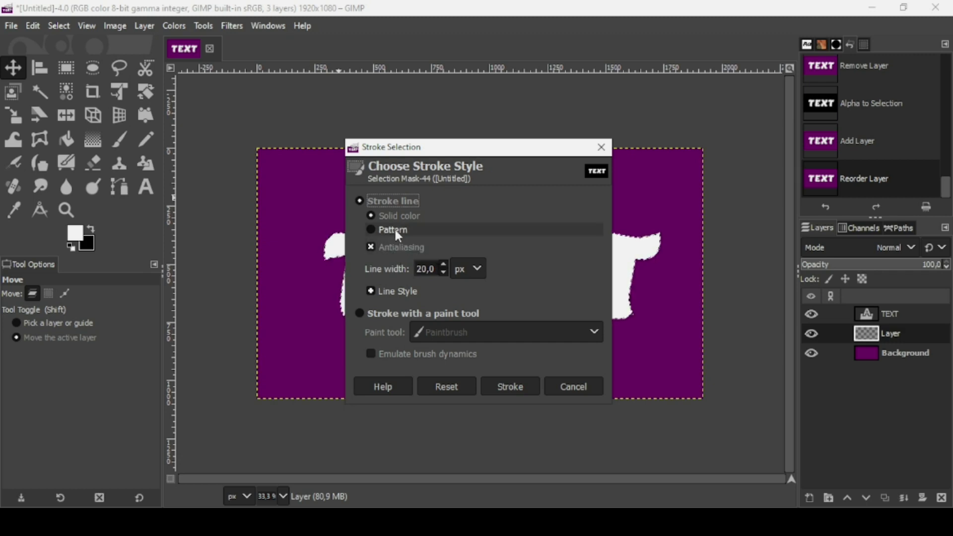
{"action": "key", "text": "Tab"}
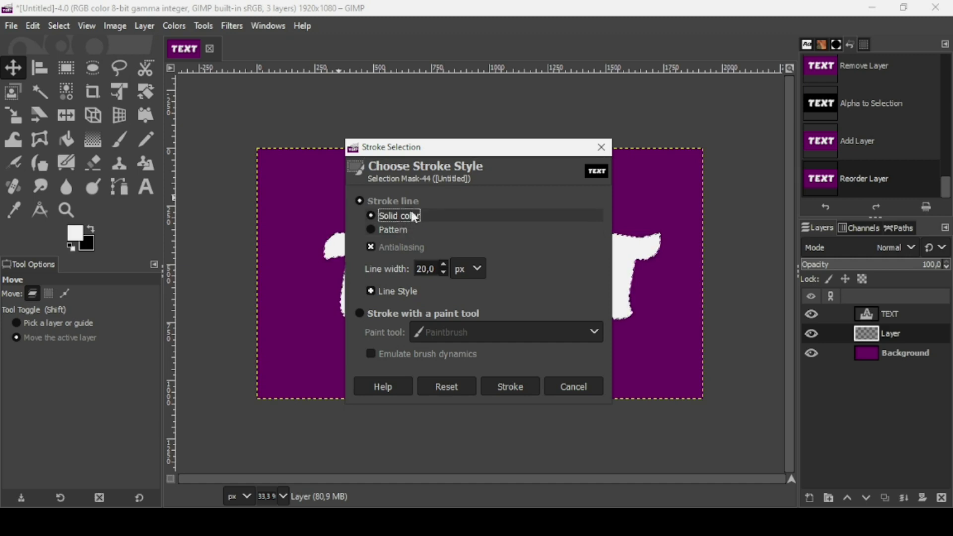
{"action": "left_click", "coordinate": [93, 231]}
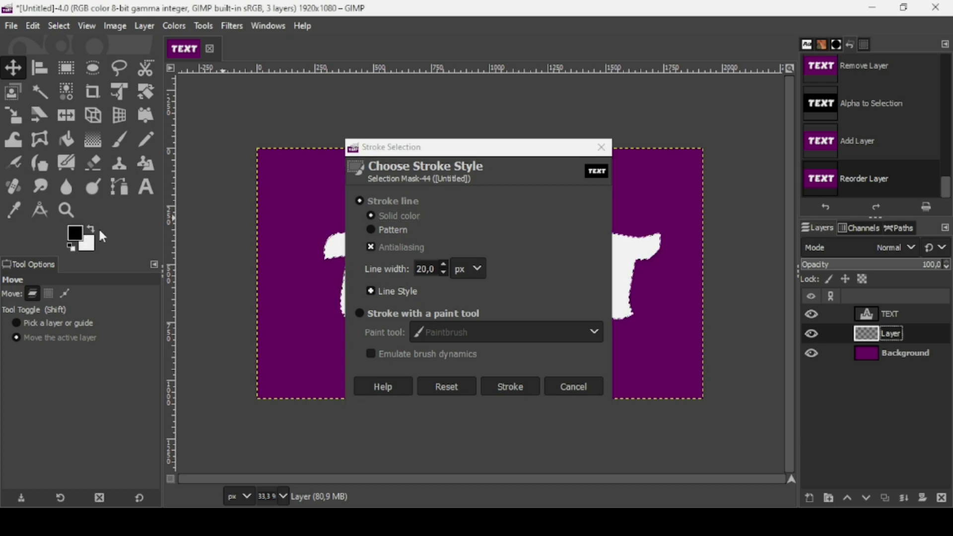
Pick the Line dash preset, stroke the letters in black, then set the selection to None
{"action": "left_click", "coordinate": [368, 288]}
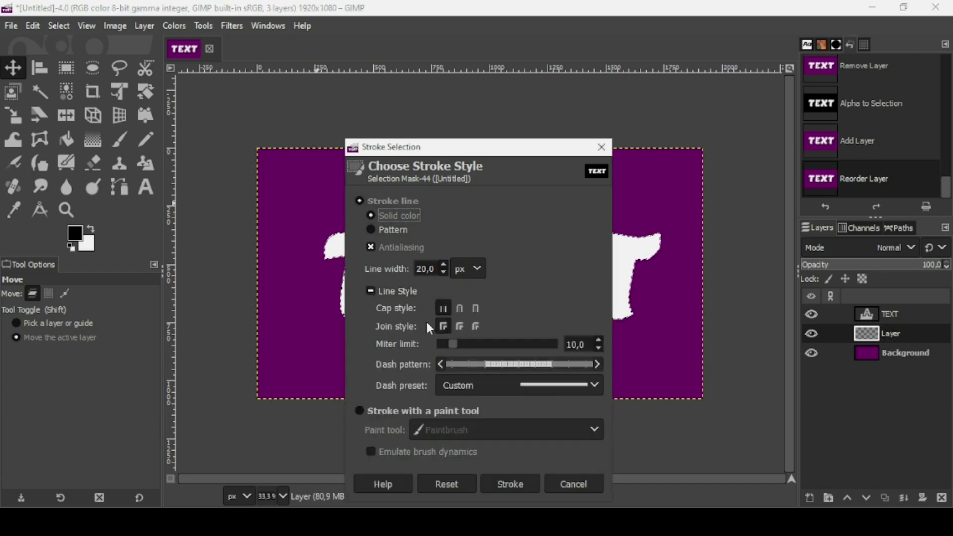
{"action": "left_click", "coordinate": [580, 394]}
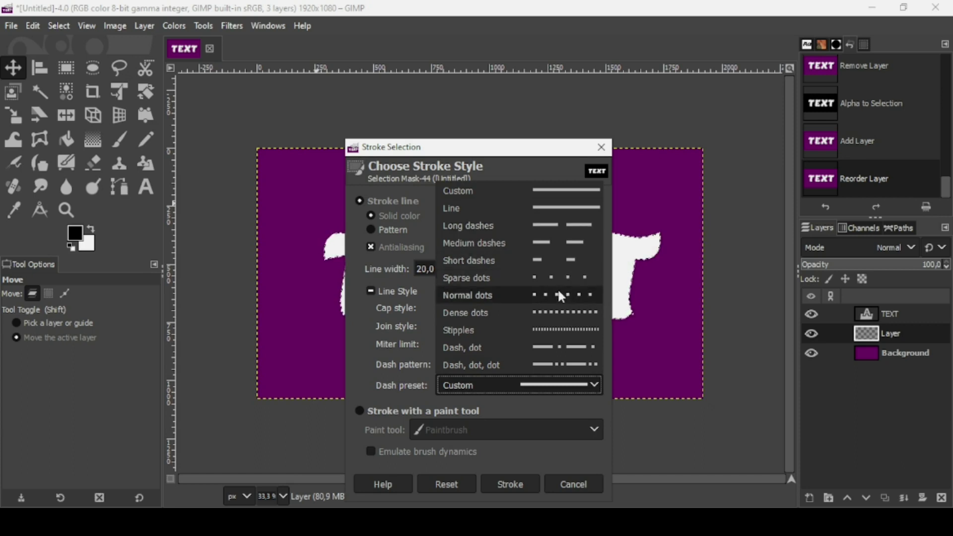
{"action": "left_click", "coordinate": [543, 209]}
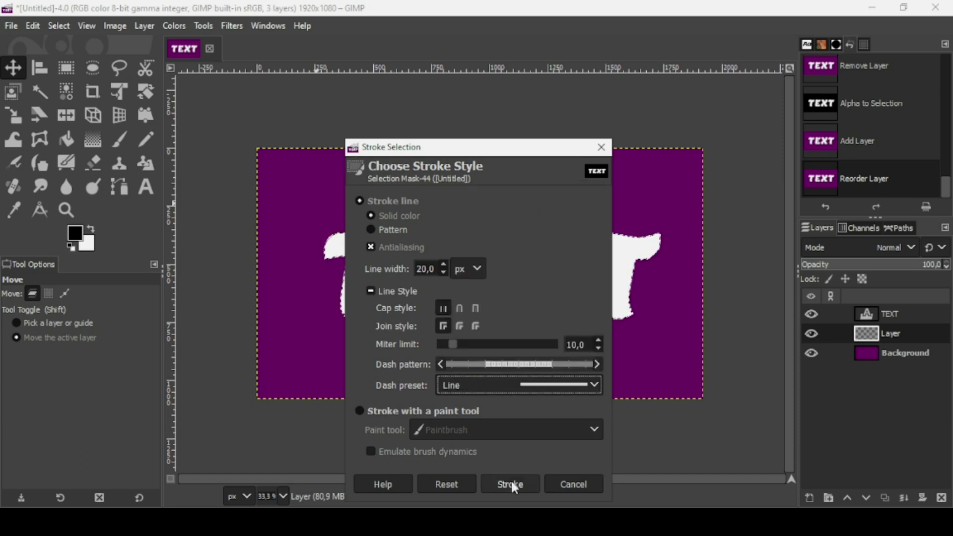
{"action": "left_click", "coordinate": [372, 291]}
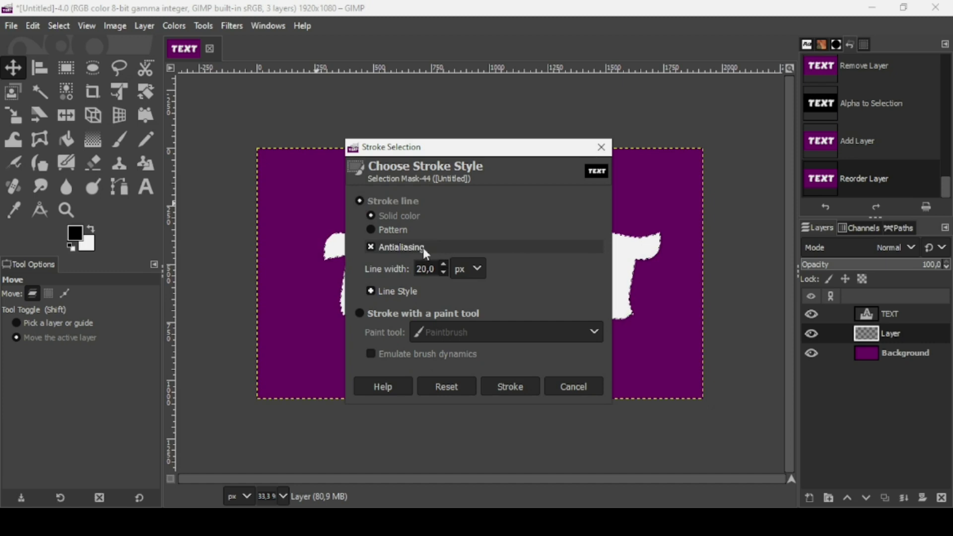
{"action": "left_click", "coordinate": [525, 388]}
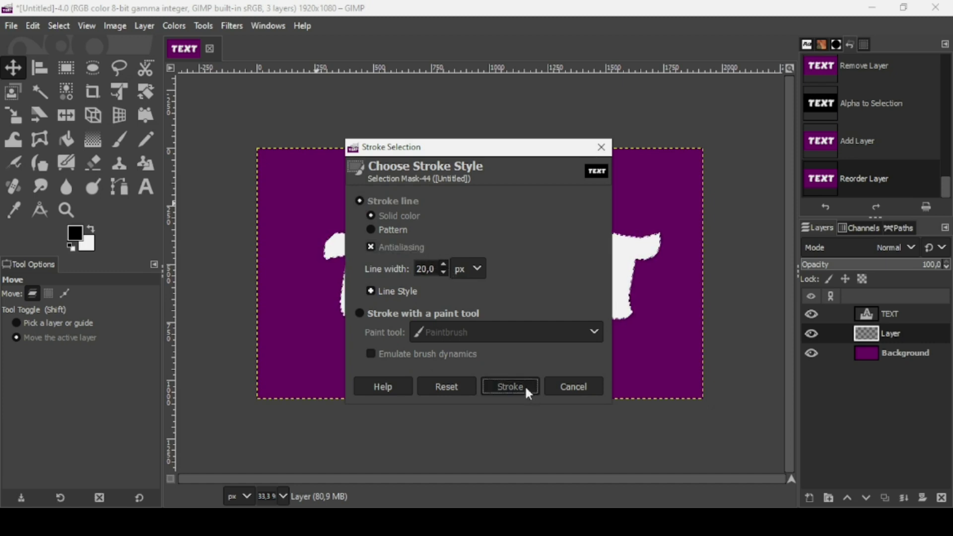
{"action": "left_click", "coordinate": [68, 28]}
{"action": "left_click", "coordinate": [71, 61]}
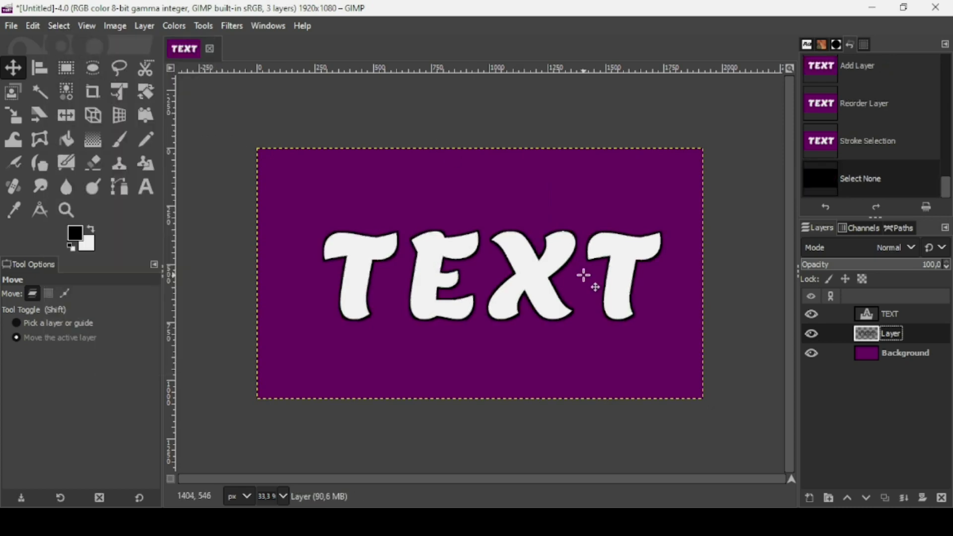
Toggle the TEXT and outline layers' visibility to compare, then delete the outline layer and reselect TEXT
{"action": "left_click", "coordinate": [811, 313]}
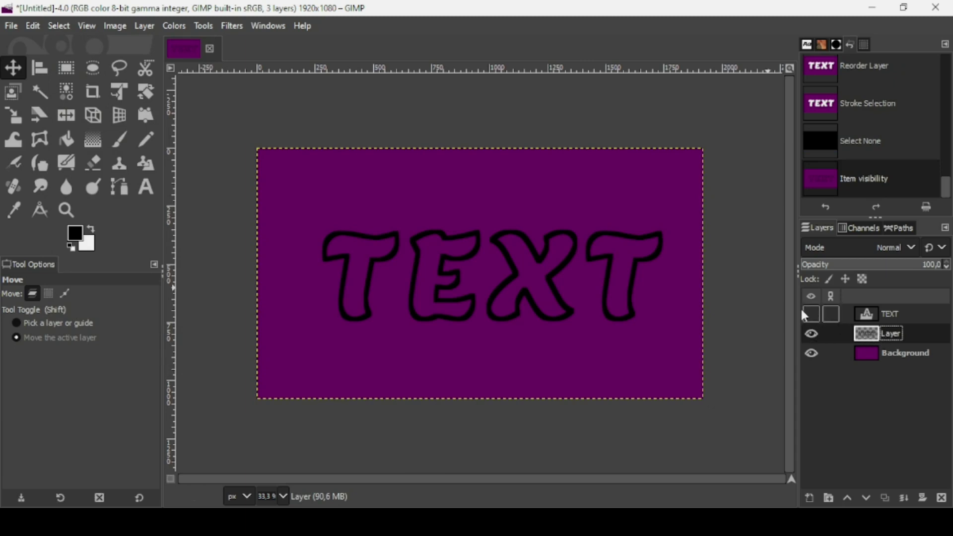
{"action": "left_click", "coordinate": [811, 314]}
{"action": "left_click", "coordinate": [880, 314]}
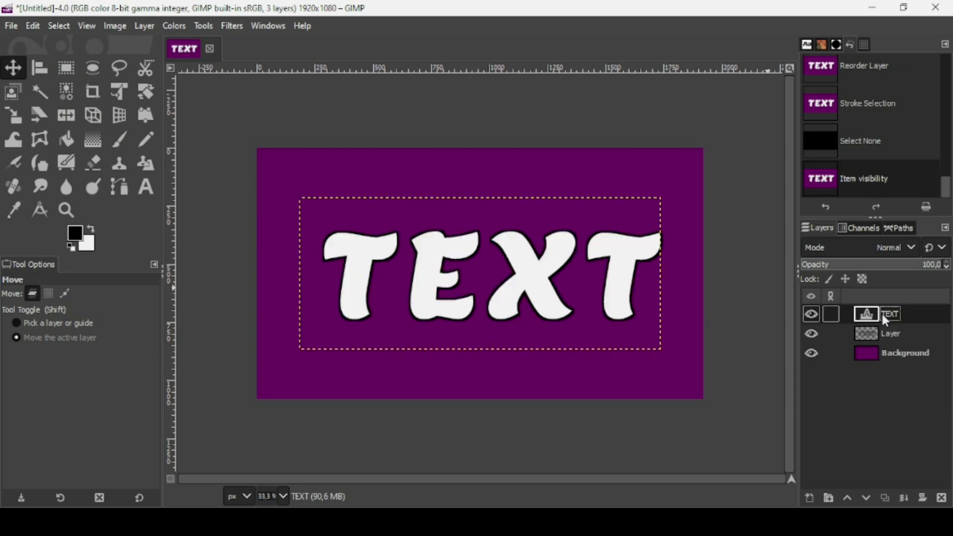
{"action": "left_click", "coordinate": [864, 333]}
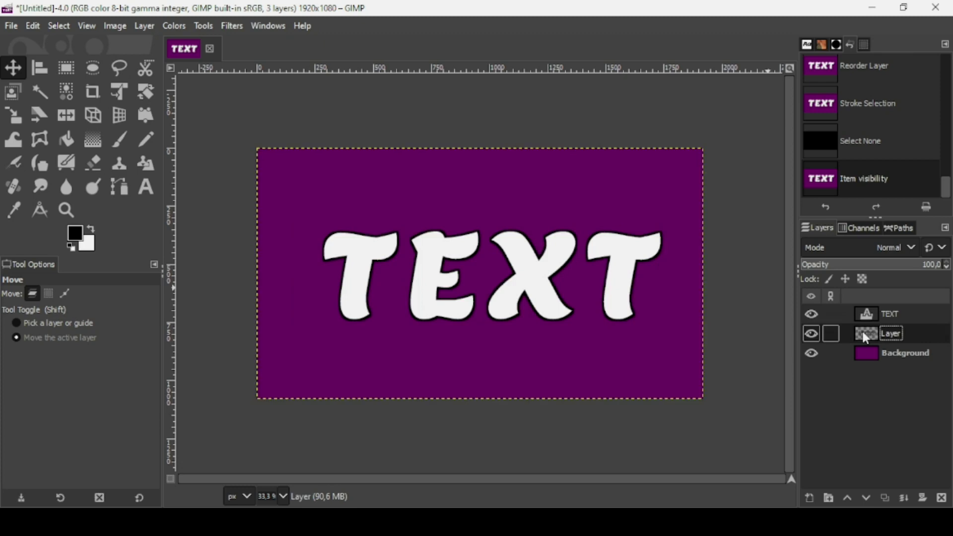
{"action": "left_click", "coordinate": [811, 333]}
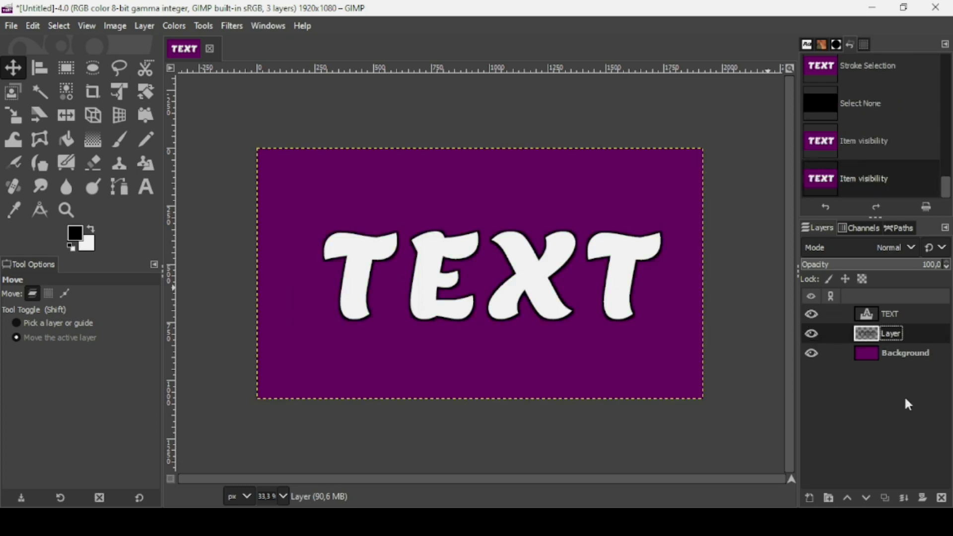
{"action": "left_click", "coordinate": [941, 497]}
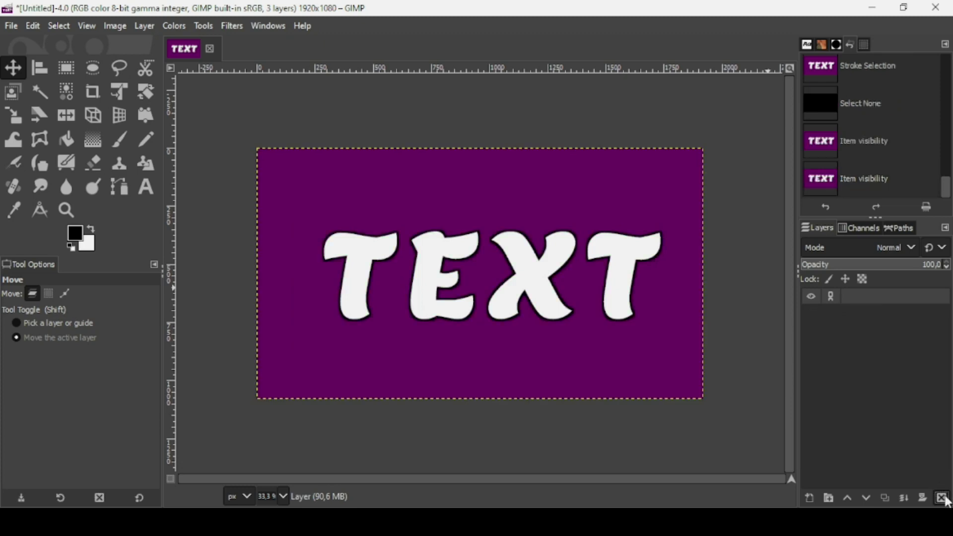
{"action": "left_click", "coordinate": [870, 314]}
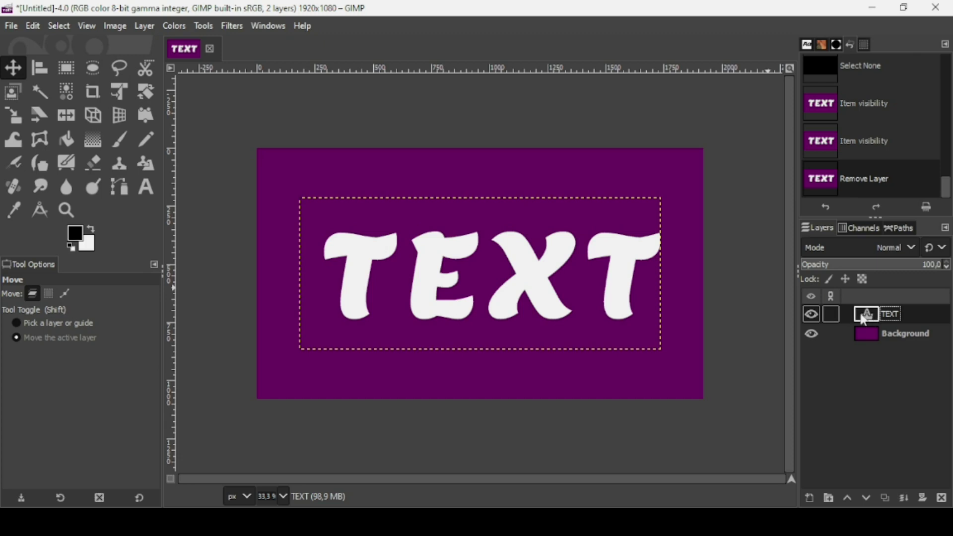
Apply Layer to Image Size to the TEXT layer, then undo it and reopen the layer's context menu
{"action": "right_click", "coordinate": [864, 320]}
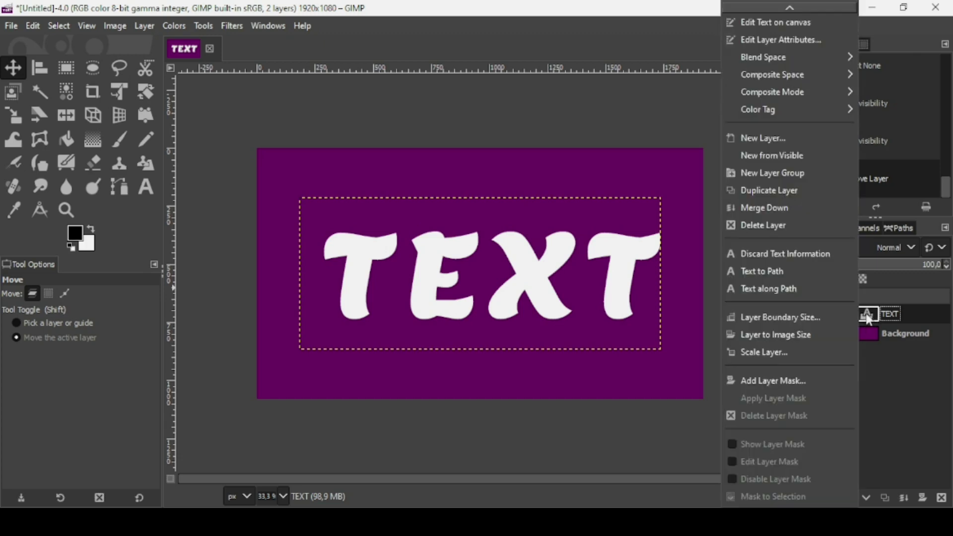
{"action": "key", "text": "Escape"}
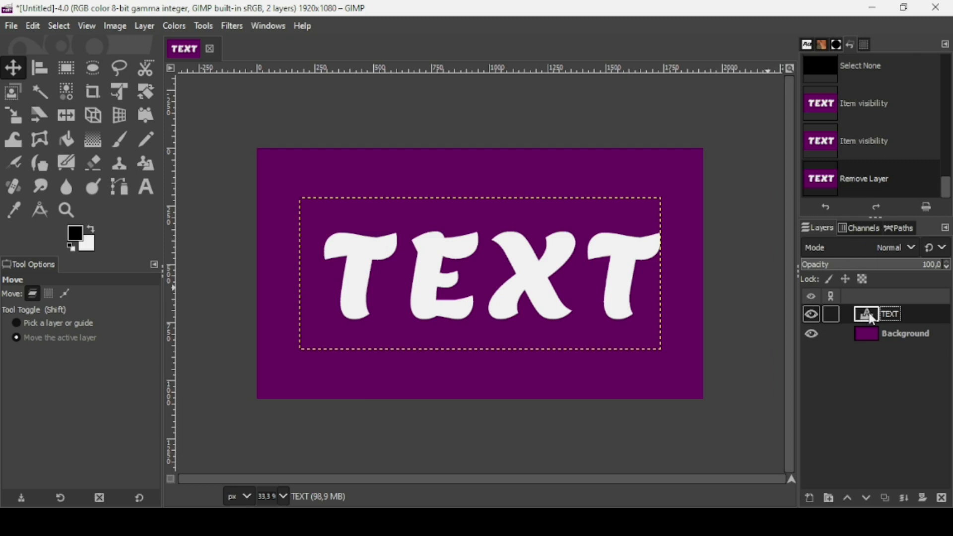
{"action": "right_click", "coordinate": [873, 319]}
{"action": "key", "text": "Escape"}
{"action": "right_click", "coordinate": [874, 319]}
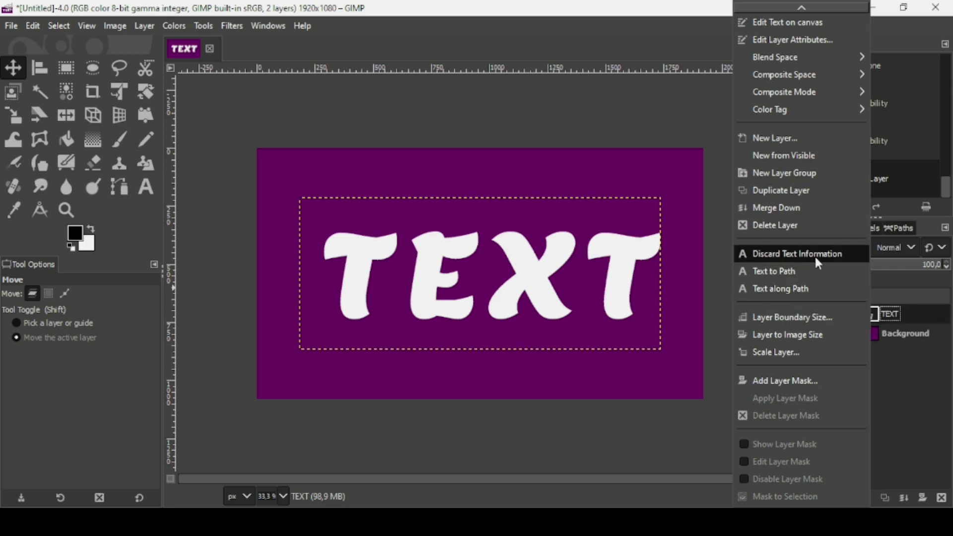
{"action": "left_click", "coordinate": [805, 336]}
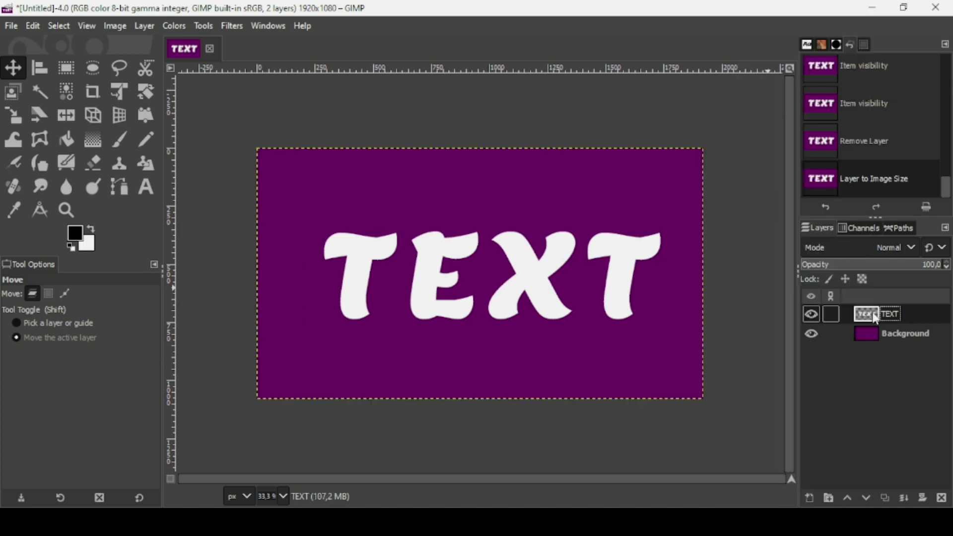
{"action": "right_click", "coordinate": [874, 318]}
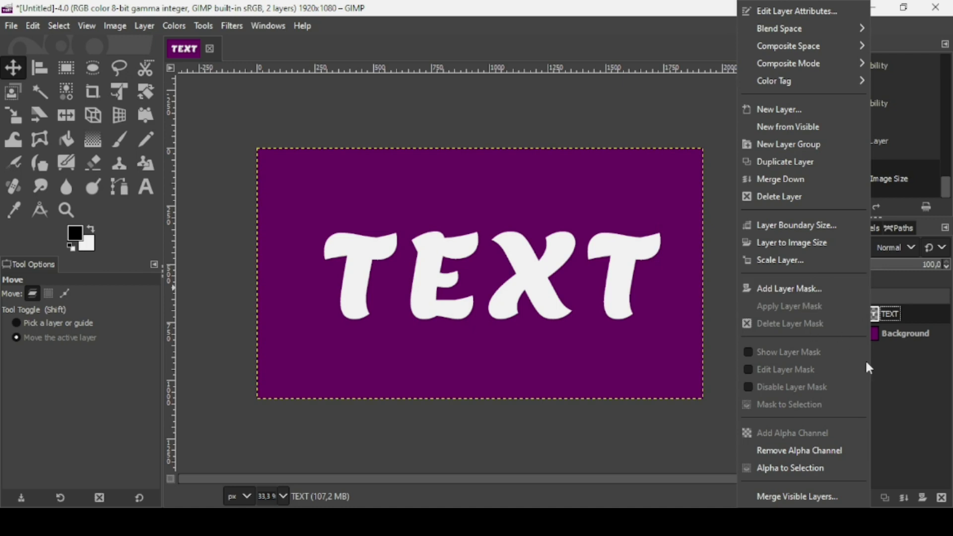
{"action": "left_click", "coordinate": [881, 386]}
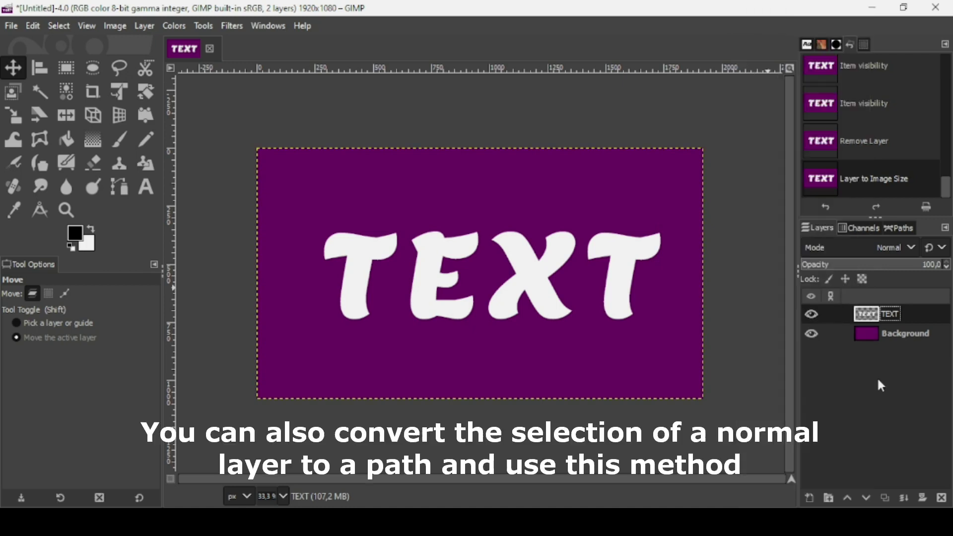
{"action": "key", "text": "ctrl+z"}
{"action": "right_click", "coordinate": [875, 315]}
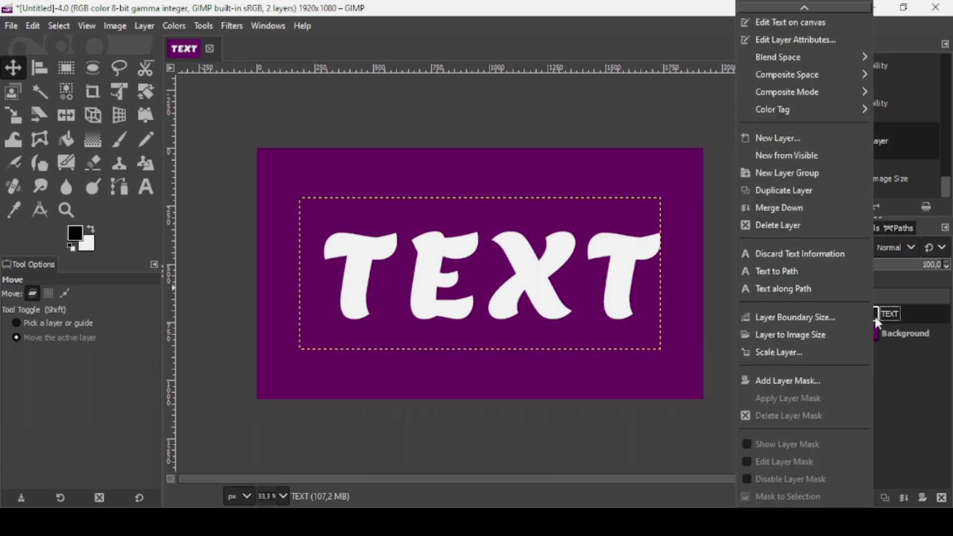
Convert the TEXT layer to a path, hide TEXT, and check the new TEXT path in the Paths list
{"action": "left_click", "coordinate": [801, 272]}
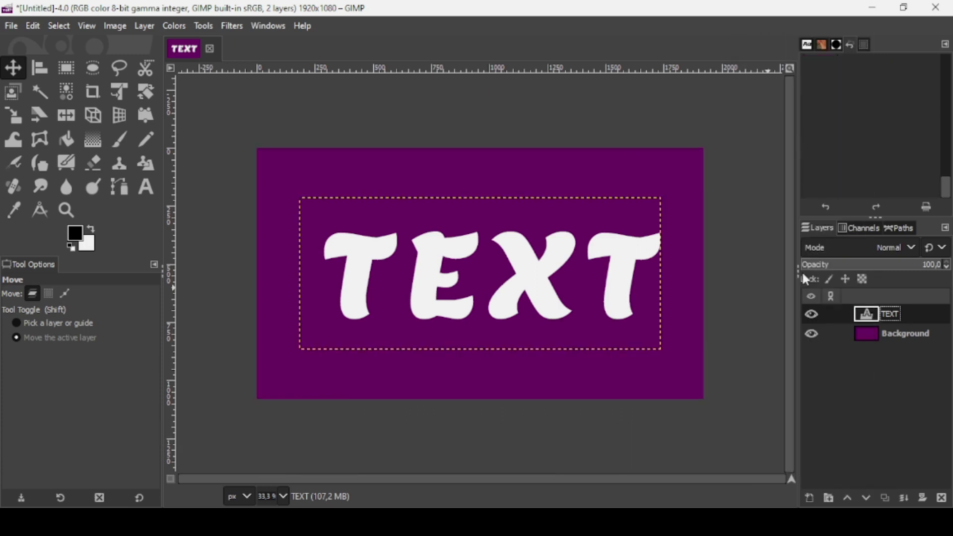
{"action": "left_click", "coordinate": [811, 316]}
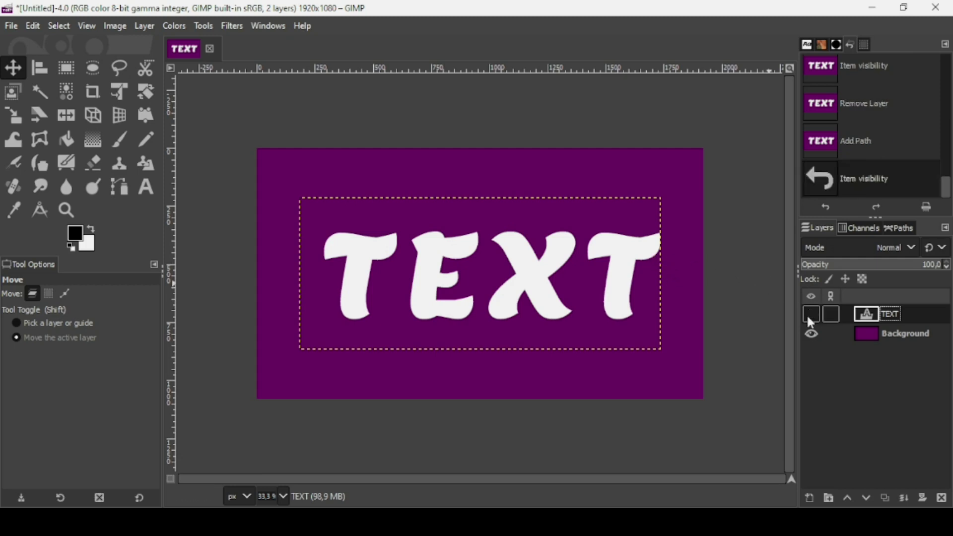
{"action": "left_click", "coordinate": [904, 226]}
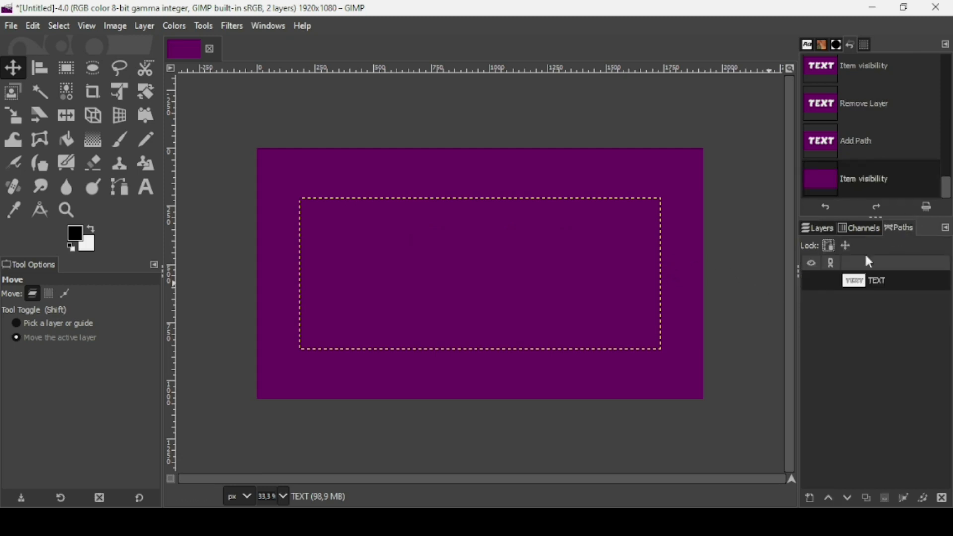
{"action": "left_click", "coordinate": [811, 282]}
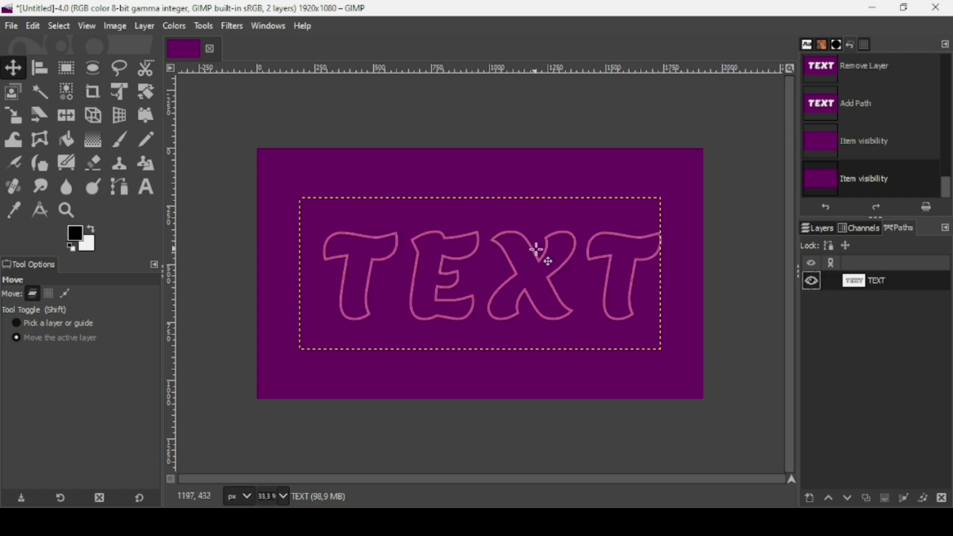
{"action": "left_click", "coordinate": [33, 26]}
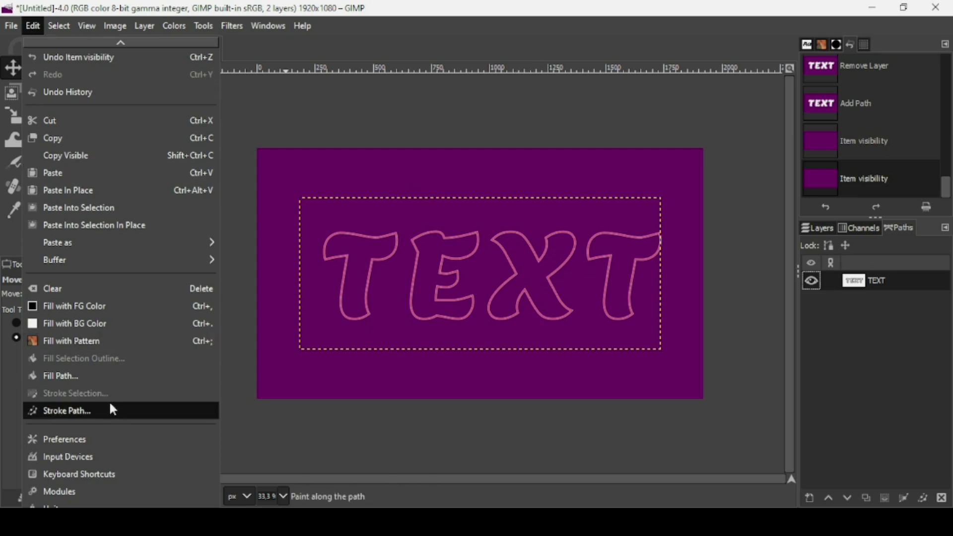
{"action": "key", "text": "Escape"}
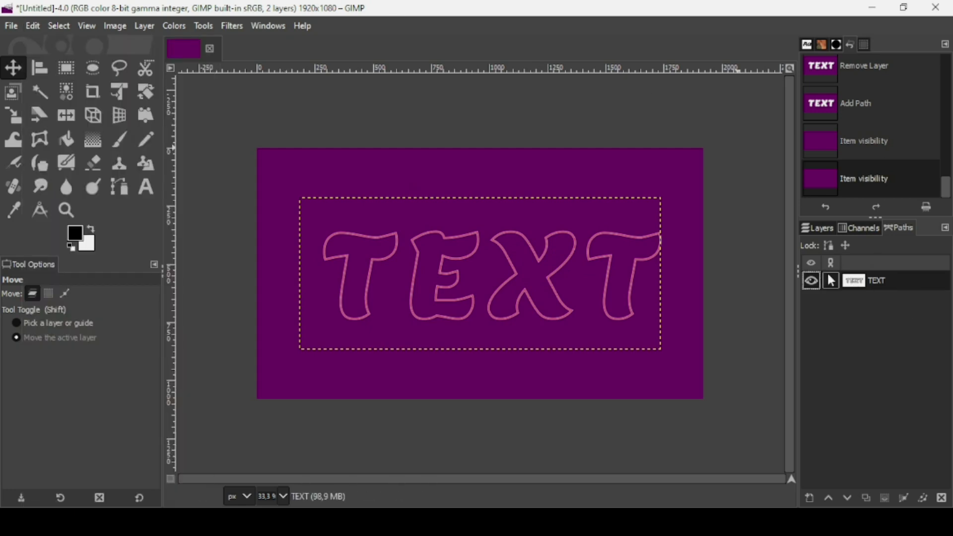
{"action": "left_click", "coordinate": [811, 281]}
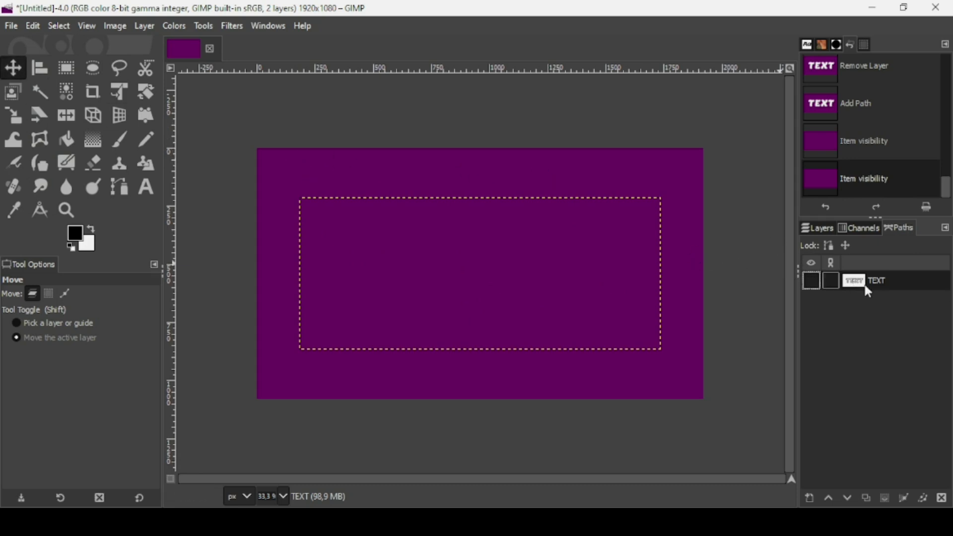
{"action": "key", "text": "b"}
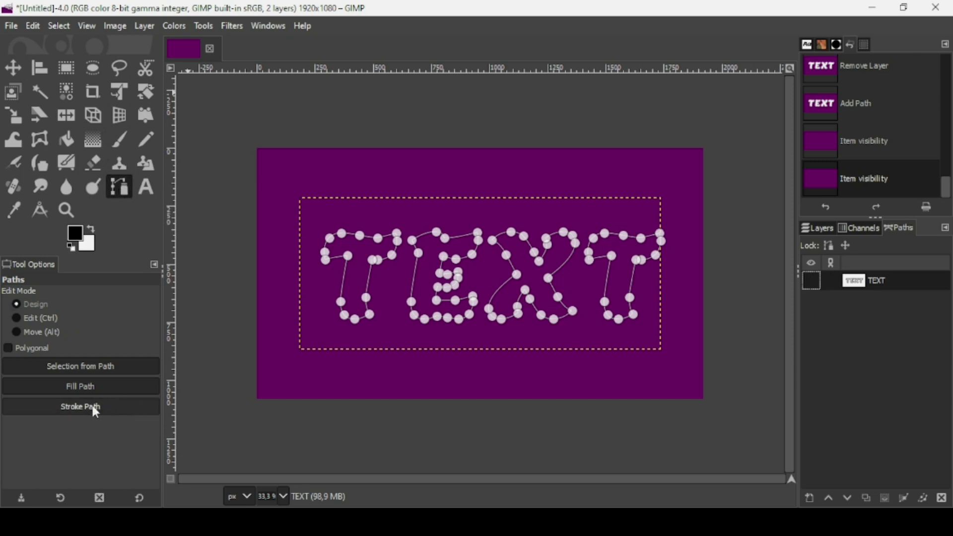
Add a transparent layer below the visible TEXT layer and stroke the letter path onto it at 20 px
{"action": "left_click", "coordinate": [108, 409]}
{"action": "mouse_move", "coordinate": [122, 255]}
{"action": "left_mouse_down"}
{"action": "mouse_move", "coordinate": [236, 123]}
{"action": "mouse_move", "coordinate": [228, 117]}
{"action": "mouse_move", "coordinate": [249, 64]}
{"action": "left_mouse_up"}
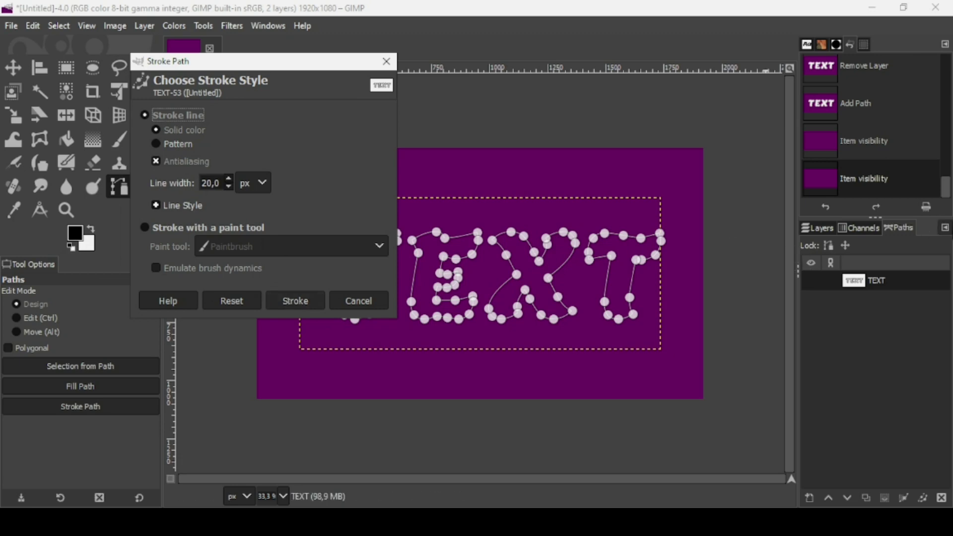
{"action": "left_click", "coordinate": [819, 230]}
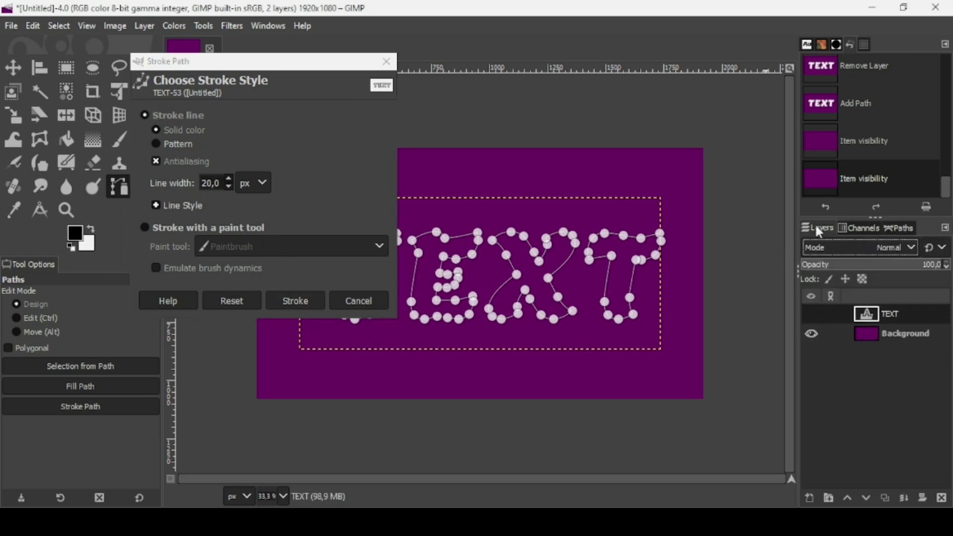
{"action": "left_click", "coordinate": [813, 312]}
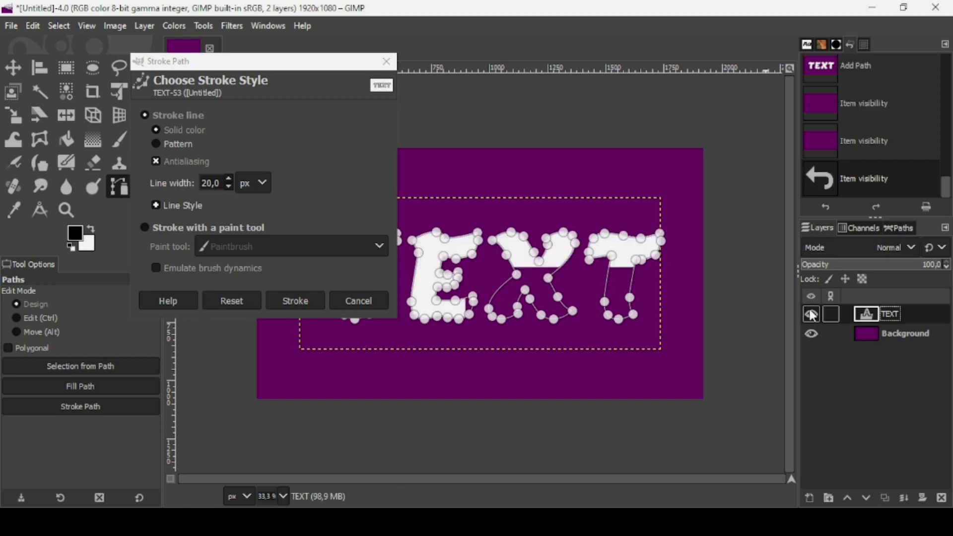
{"action": "left_click", "coordinate": [810, 498]}
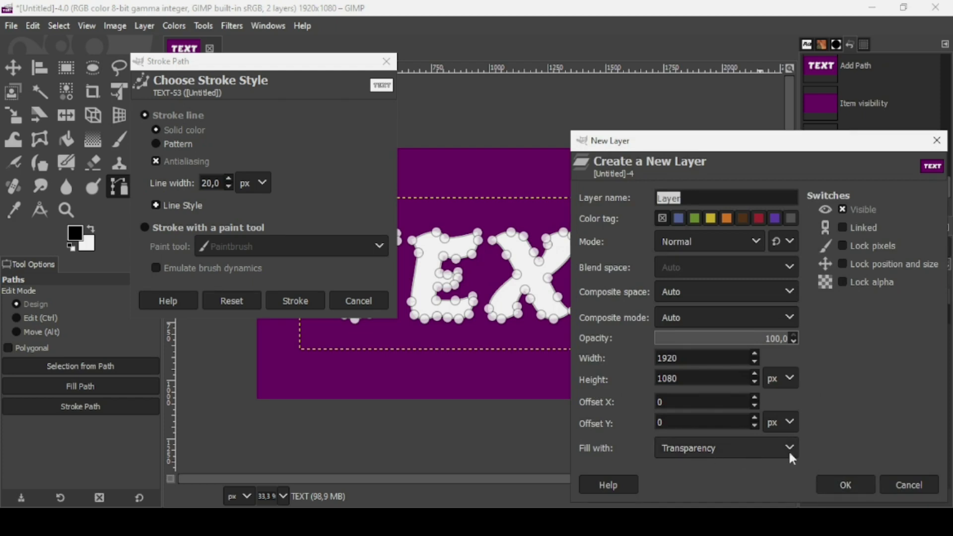
{"action": "left_click", "coordinate": [853, 482]}
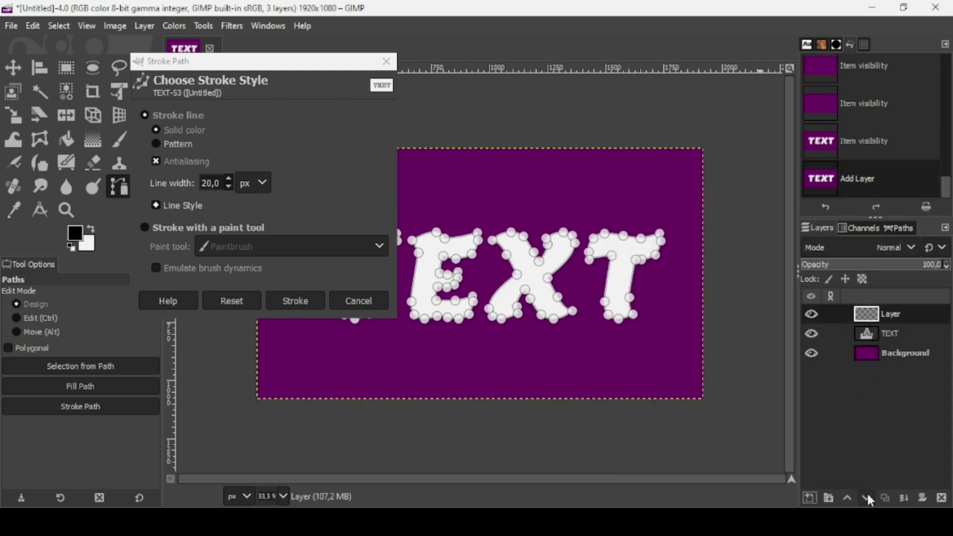
{"action": "left_click", "coordinate": [866, 498]}
{"action": "left_click", "coordinate": [812, 314]}
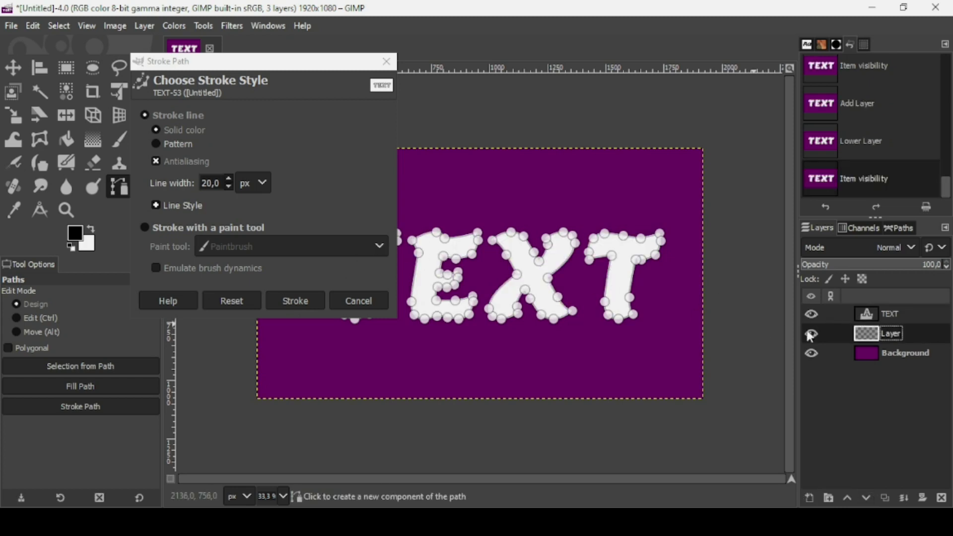
{"action": "left_click", "coordinate": [298, 300]}
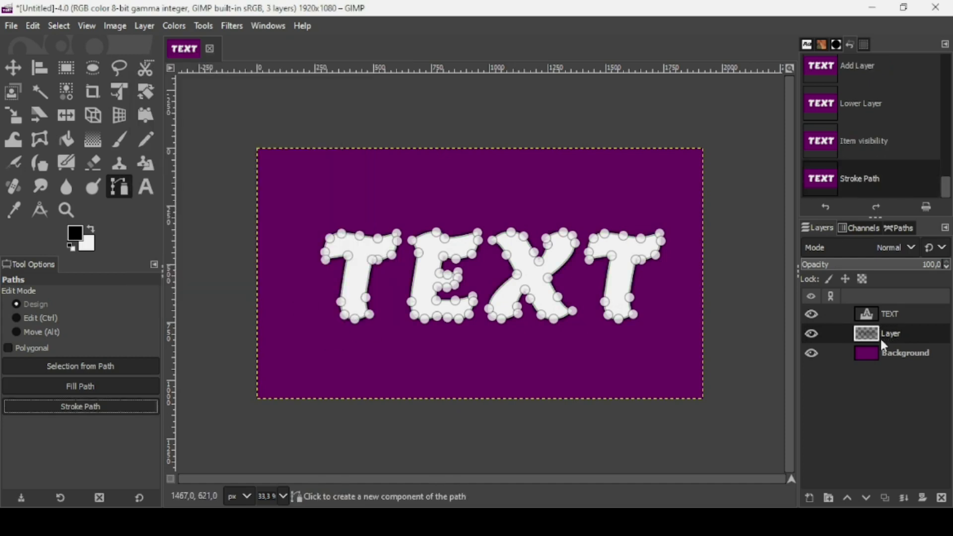
Toggle the TEXT and outline layer eyes to compare, then delete the outline layer and select TEXT
{"action": "left_click", "coordinate": [18, 71]}
{"action": "left_click", "coordinate": [812, 314]}
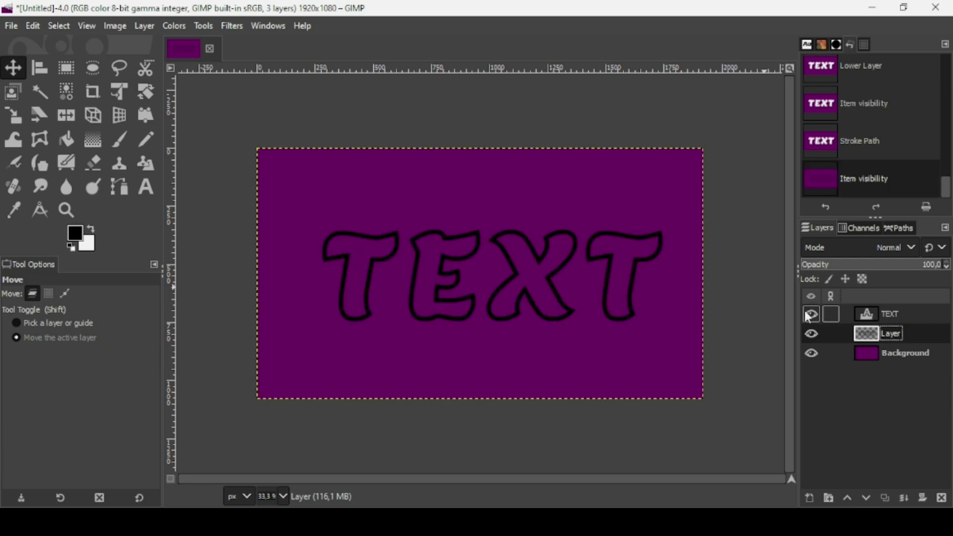
{"action": "left_click", "coordinate": [812, 314]}
{"action": "left_click", "coordinate": [812, 334]}
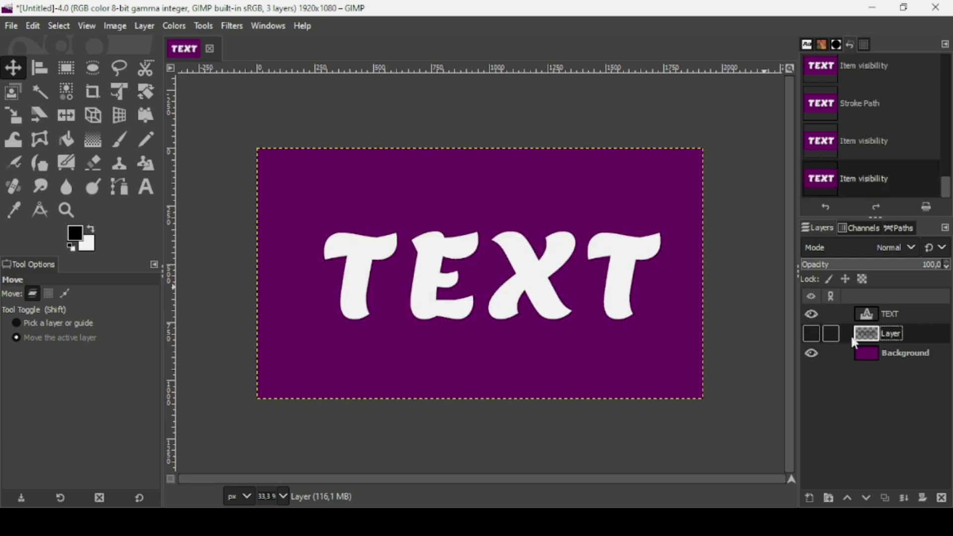
{"action": "left_click", "coordinate": [811, 332]}
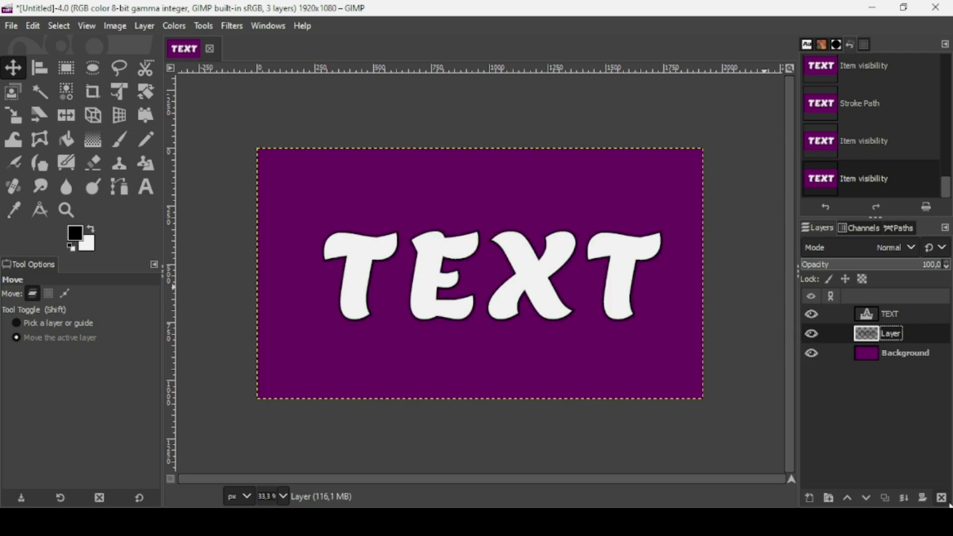
{"action": "left_click", "coordinate": [942, 497]}
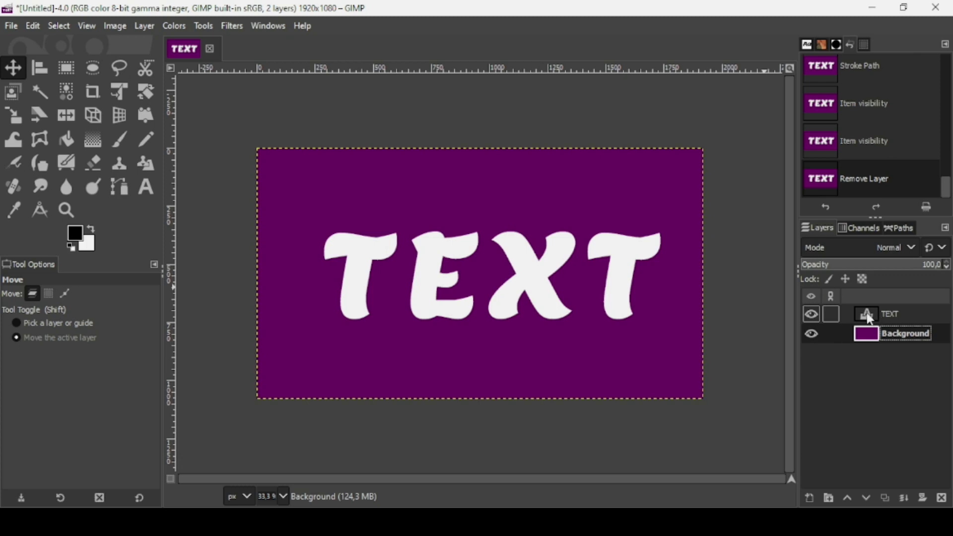
{"action": "left_click", "coordinate": [869, 318]}
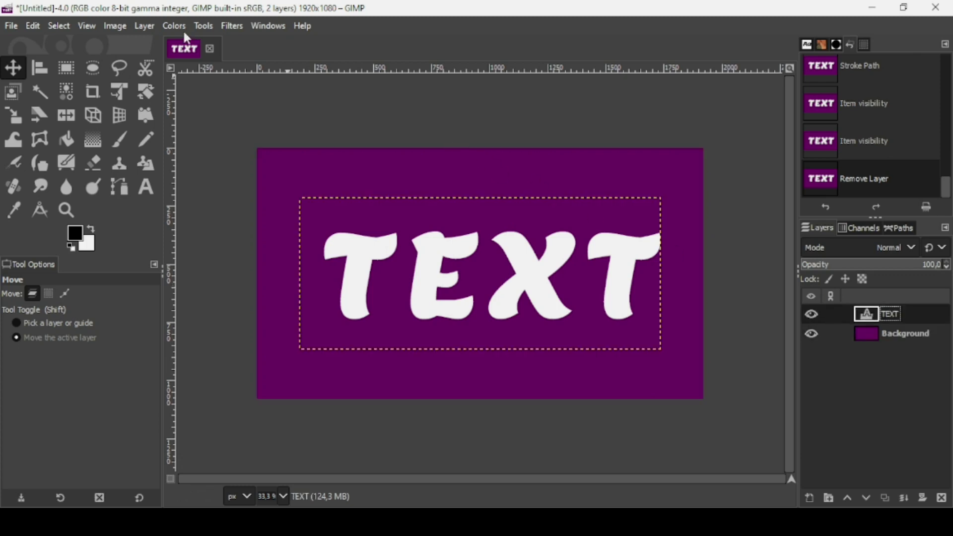
Open Drop Shadow on TEXT, raise the opacity to 2,0 and set the X/Y offset to 0
{"action": "left_click", "coordinate": [237, 30]}
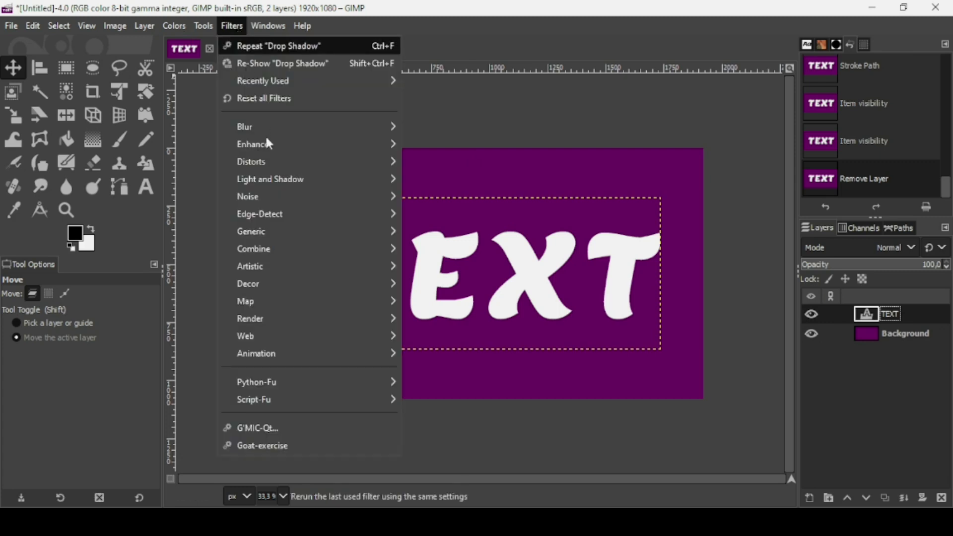
{"action": "mouse_move", "coordinate": [267, 181]}
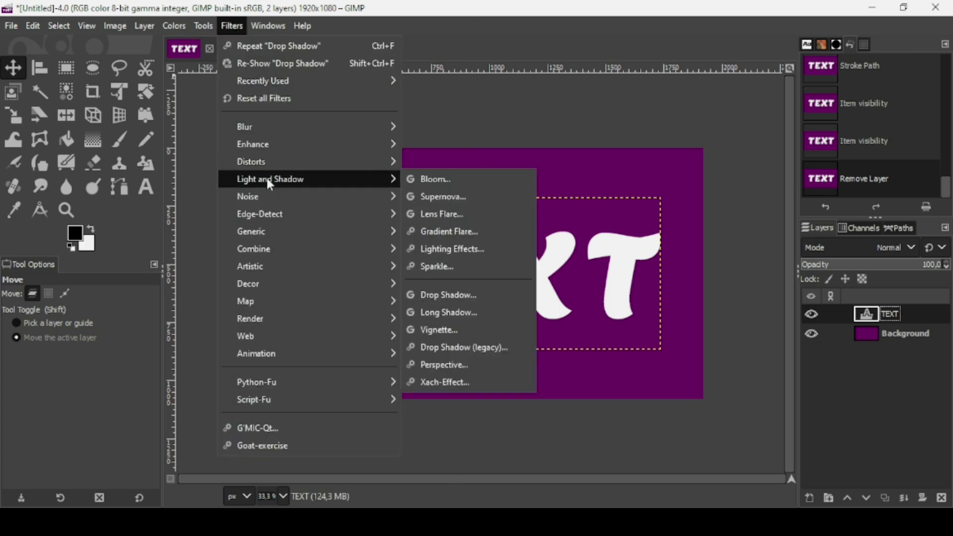
{"action": "left_click", "coordinate": [484, 295]}
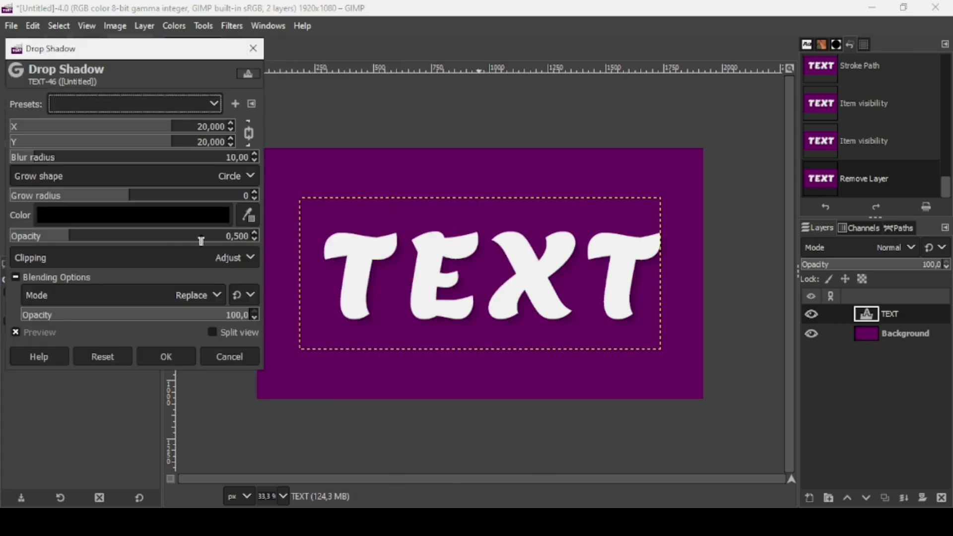
{"action": "left_click_drag", "start_coordinate": [167, 238], "coordinate": [298, 237]}
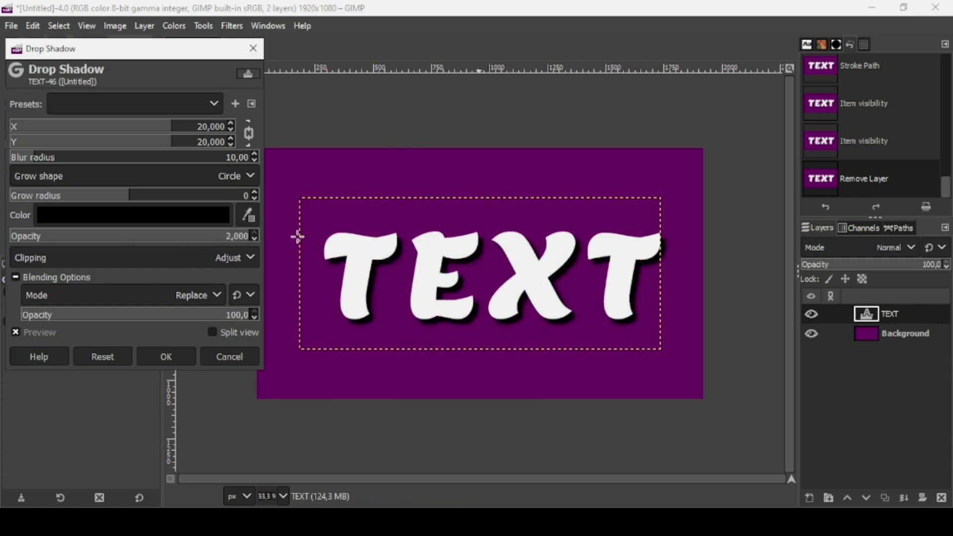
{"action": "left_click", "coordinate": [211, 134]}
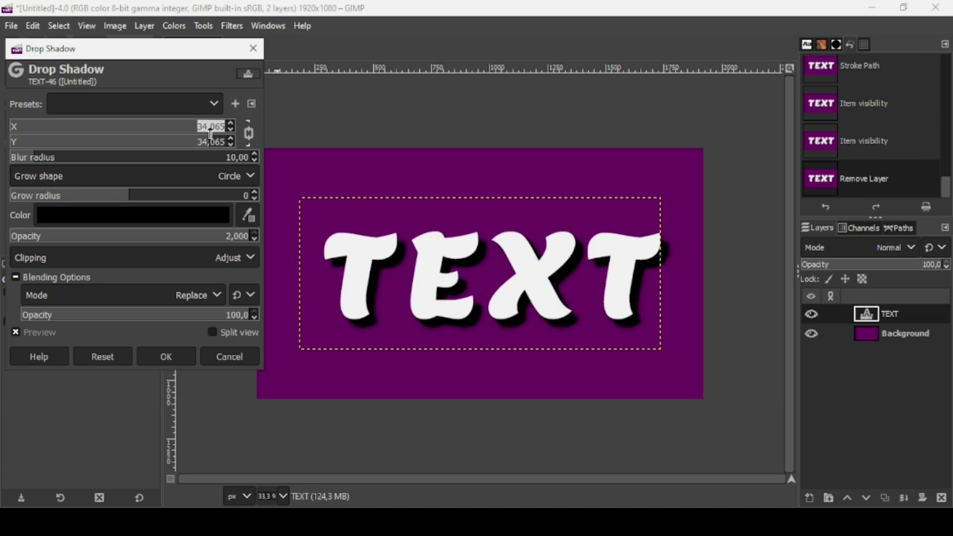
{"action": "type", "text": "0"}
{"action": "key", "text": "Return"}
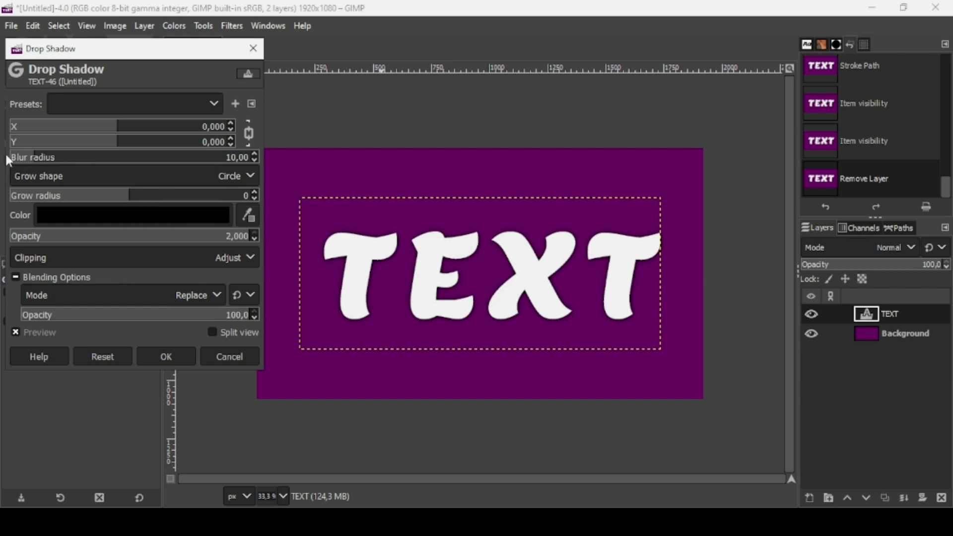
Set the shadow blur radius to 0 and grow radius to 31, then apply the outline
{"action": "left_click_drag", "start_coordinate": [31, 160], "coordinate": [1, 161]}
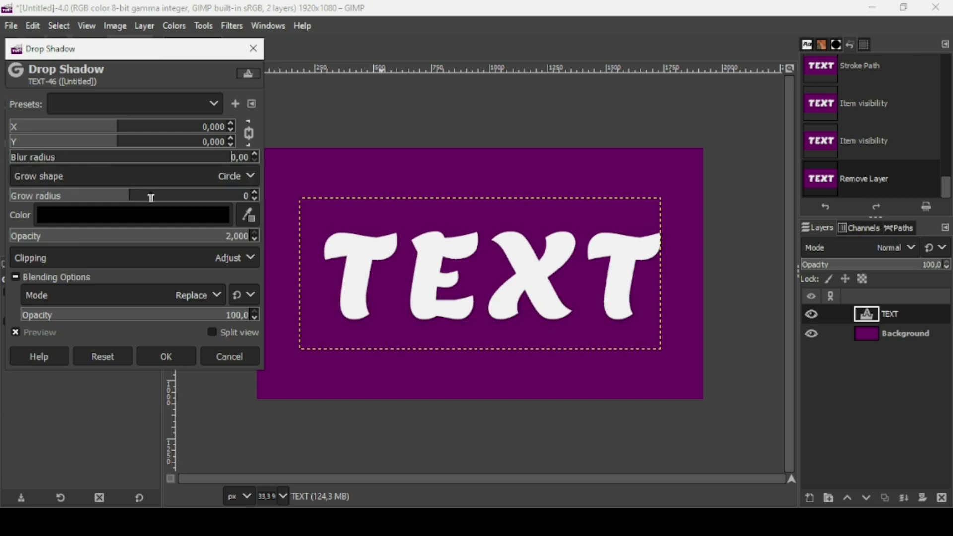
{"action": "left_click_drag", "start_coordinate": [156, 200], "coordinate": [338, 193]}
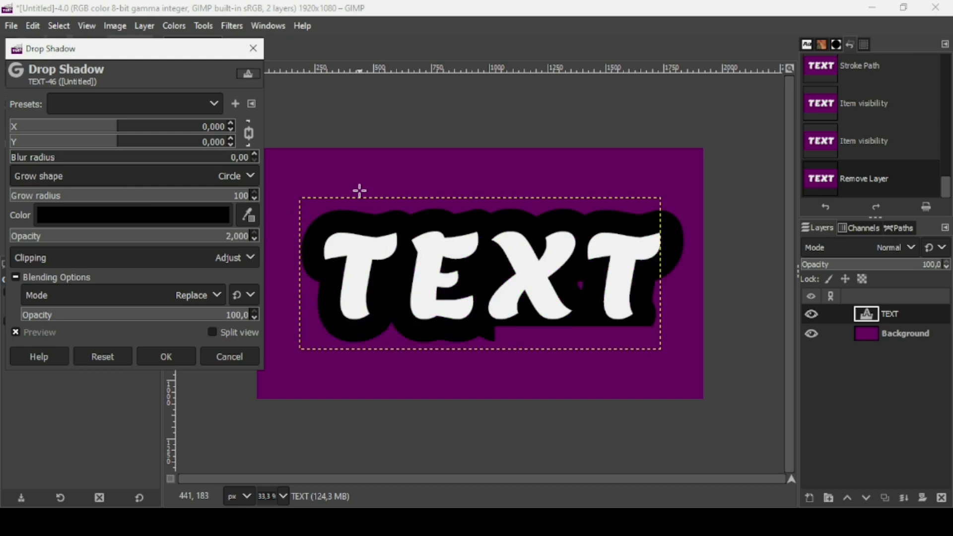
{"action": "left_click", "coordinate": [140, 195]}
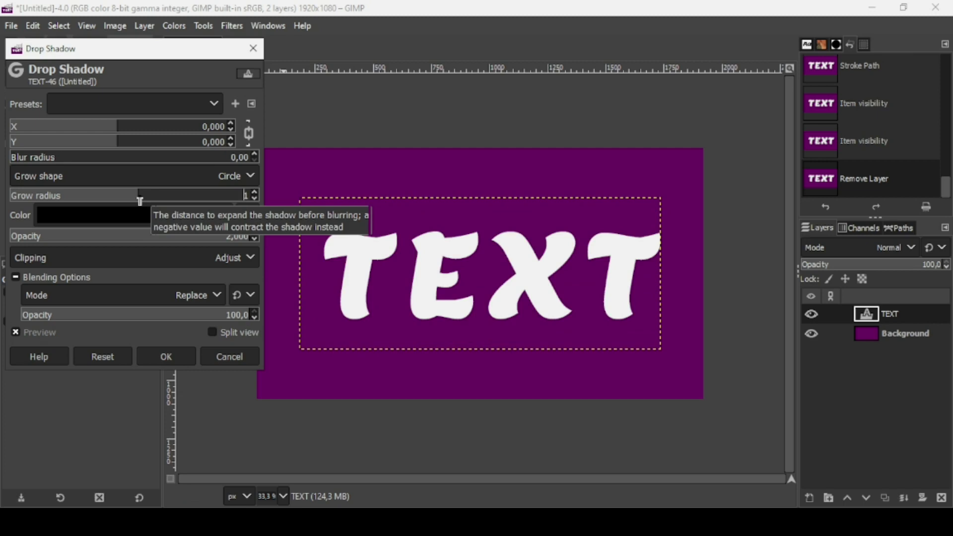
{"action": "left_click_drag", "start_coordinate": [140, 195], "coordinate": [208, 198]}
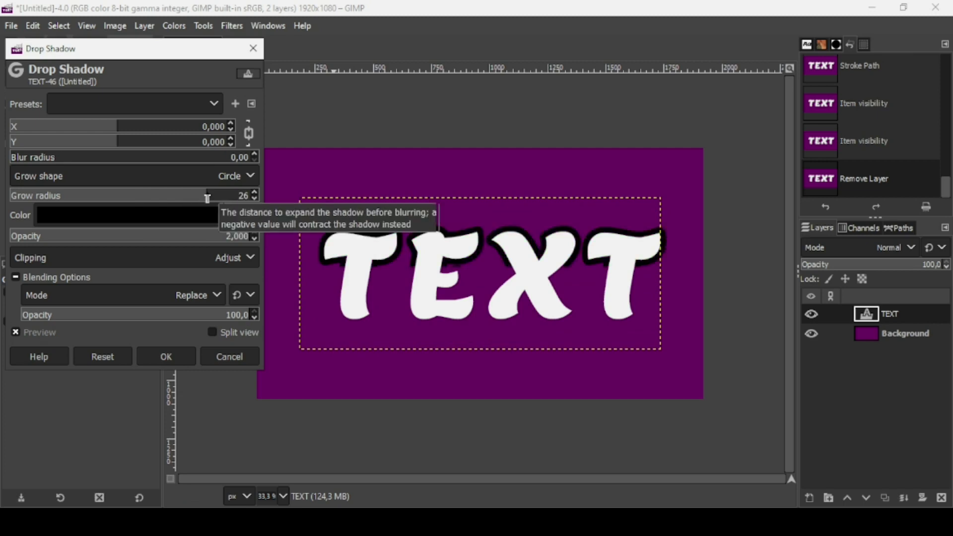
{"action": "left_click_drag", "start_coordinate": [109, 196], "coordinate": [69, 199]}
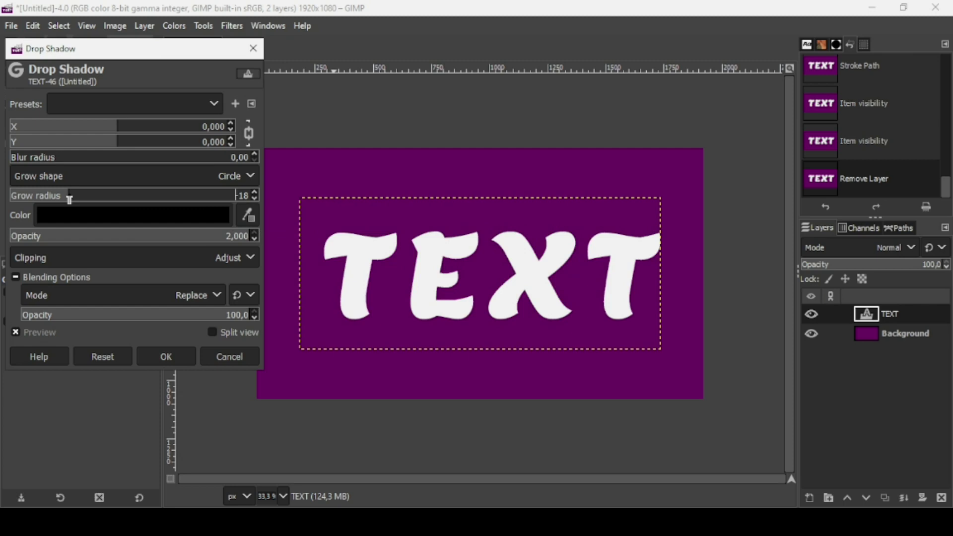
{"action": "left_click_drag", "start_coordinate": [69, 199], "coordinate": [216, 196]}
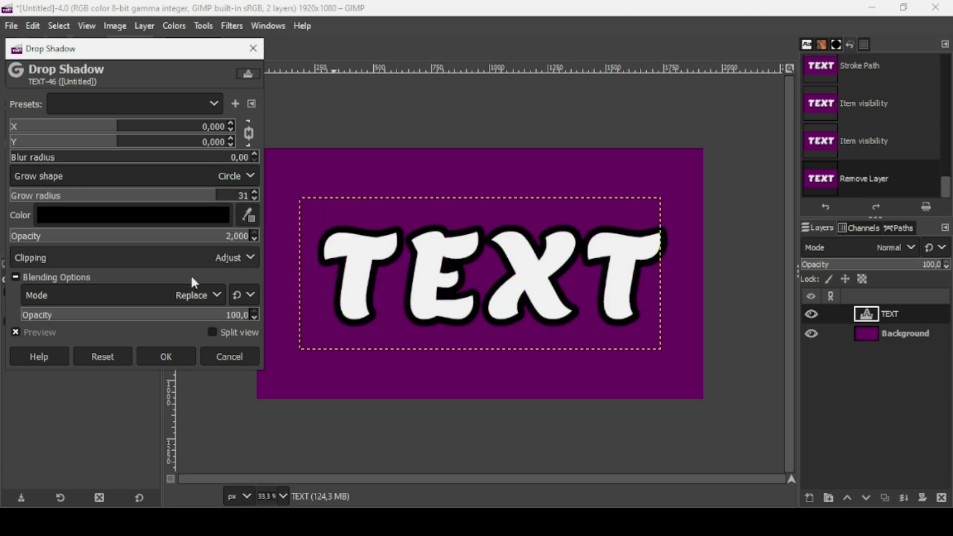
{"action": "key", "text": "Return"}
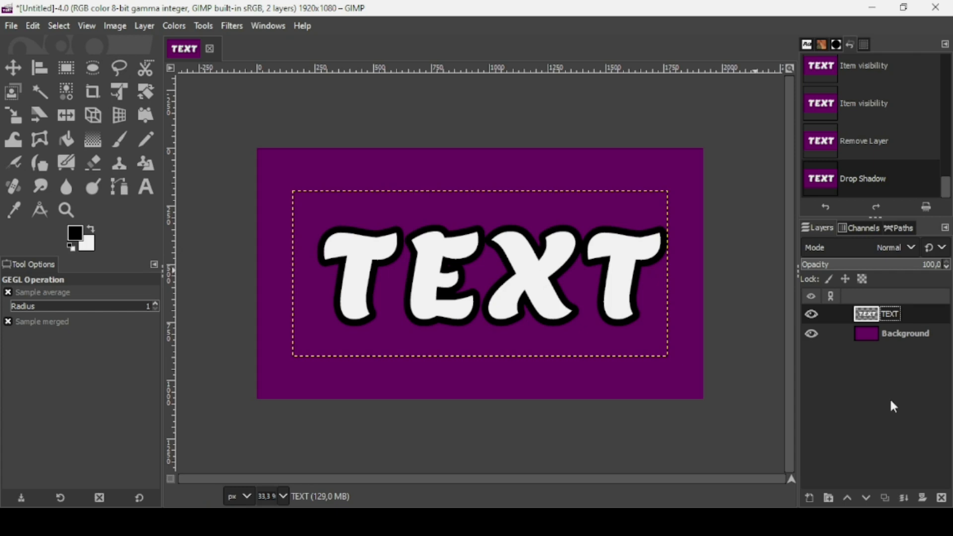
Merge the outlined TEXT layer down into the purple Background layer
{"action": "left_click", "coordinate": [903, 496]}
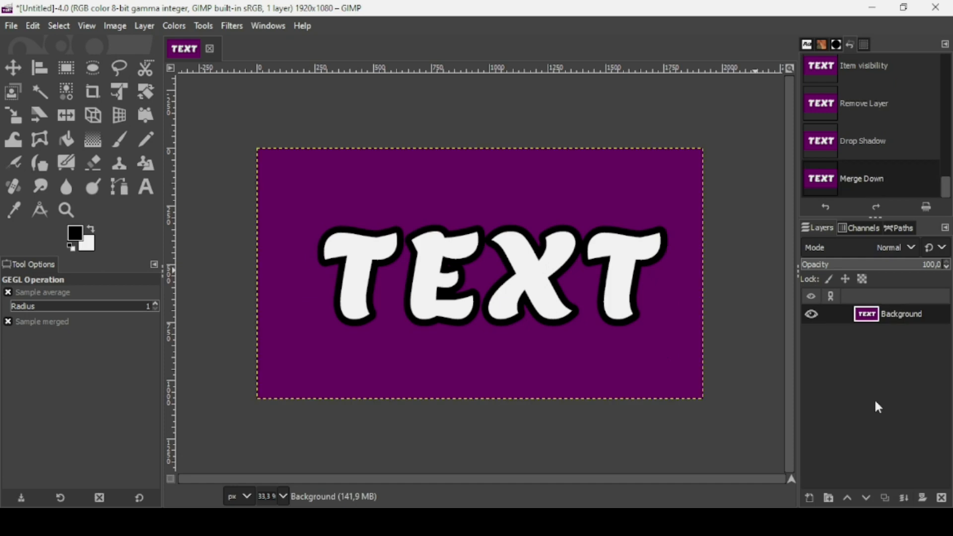